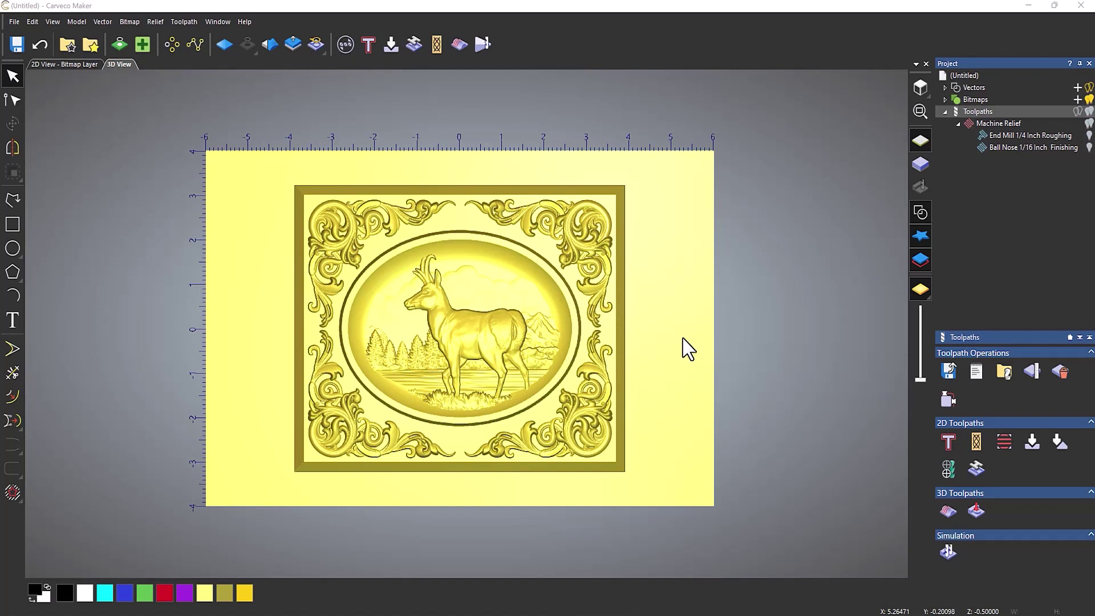
Step: Simulate the End Mill 1/4 Inch roughing toolpath, then the Ball Nose 1/16 Inch finishing toolpath
right_click(1001, 135)
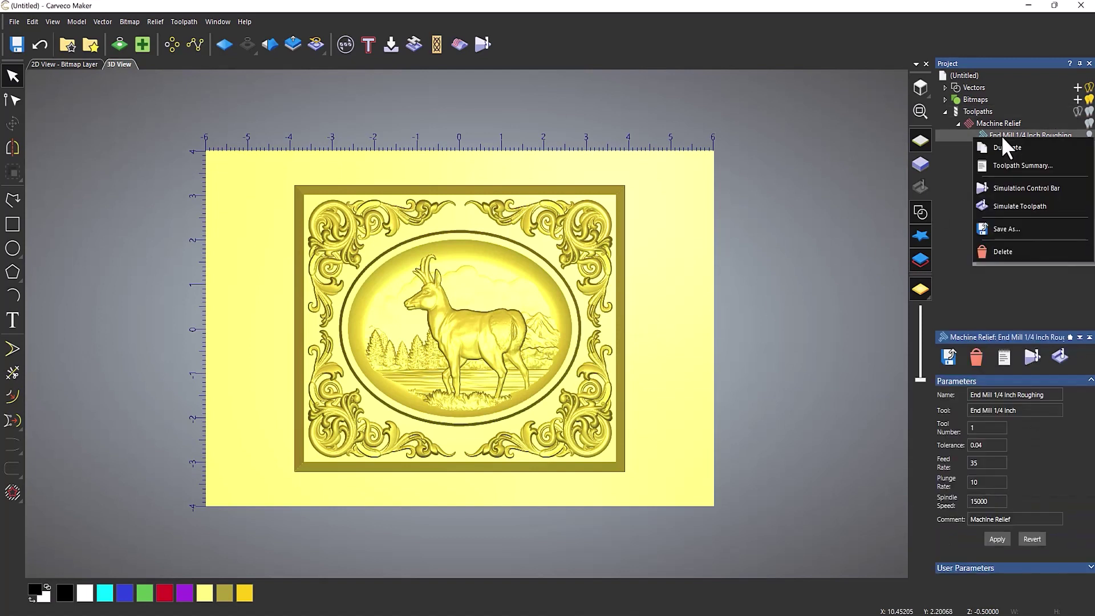
left_click(1010, 207)
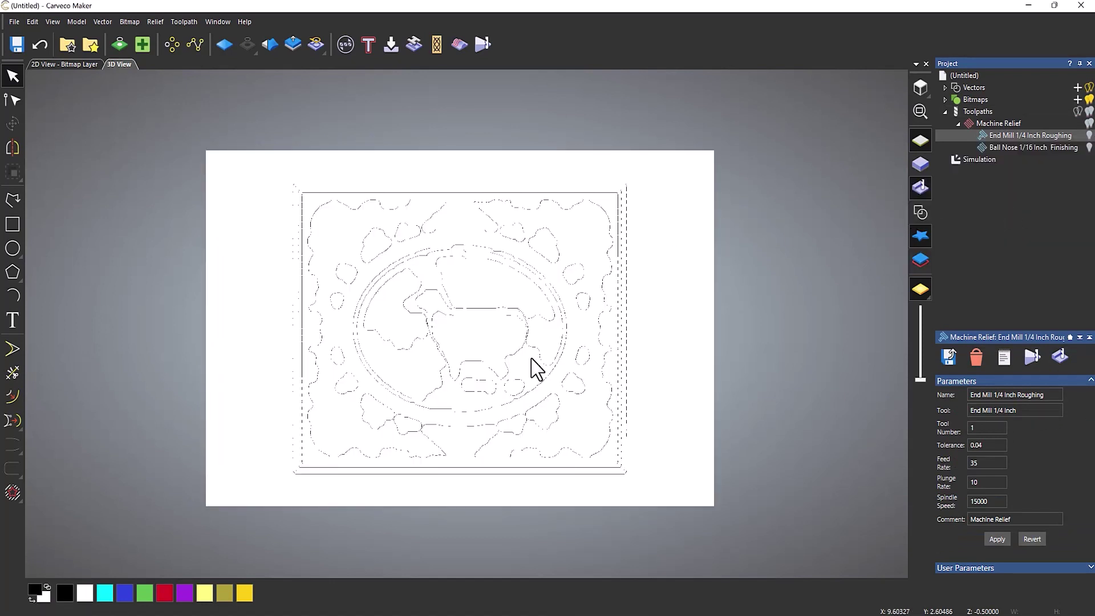
left_click_drag(562, 340, 539, 325)
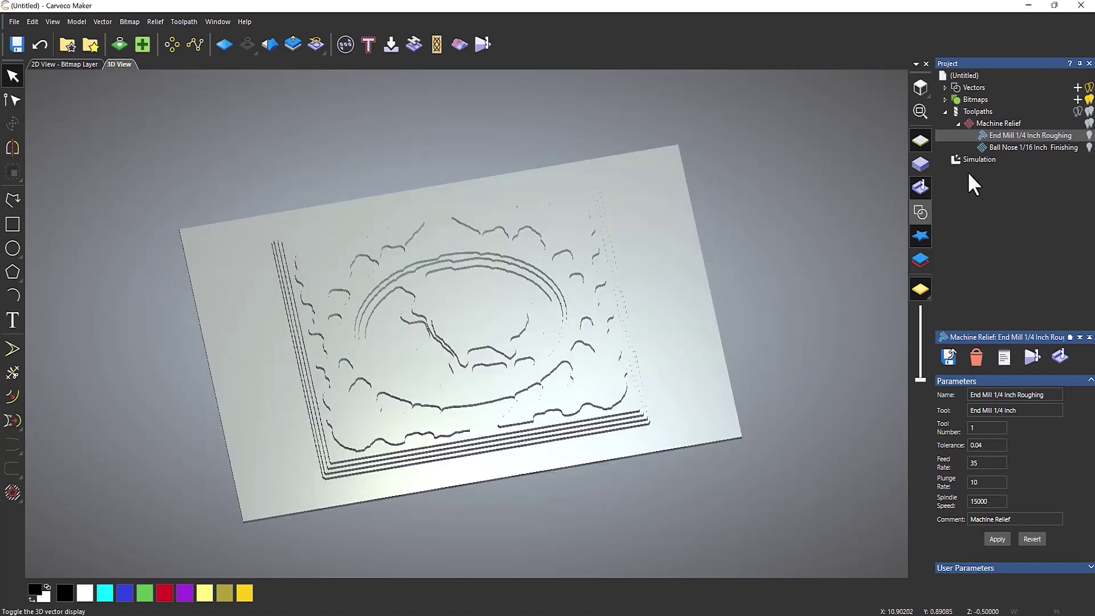
right_click(1003, 147)
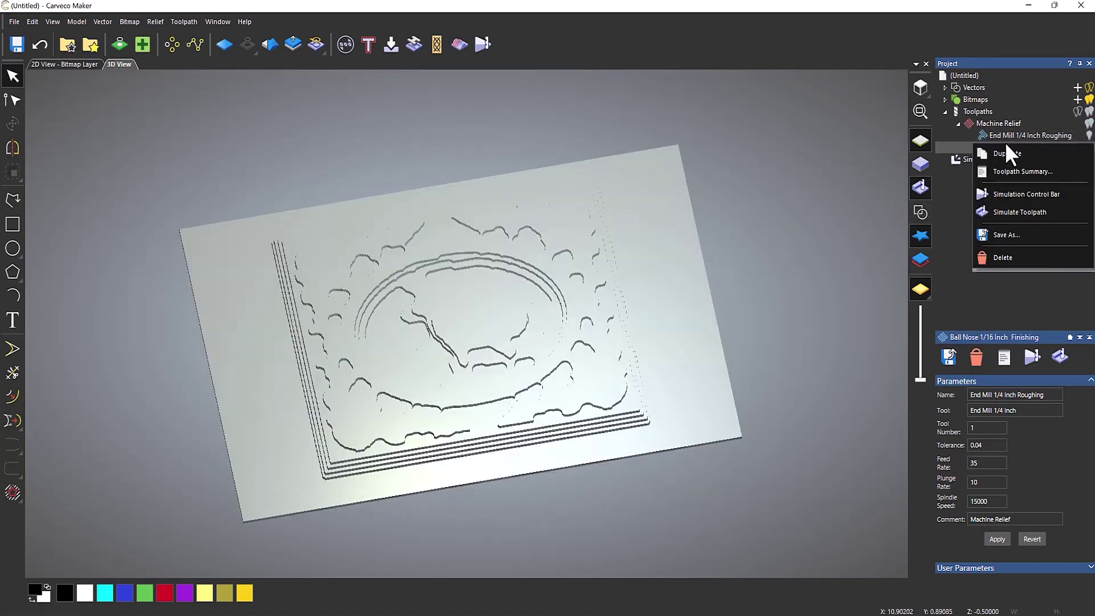
left_click(1011, 213)
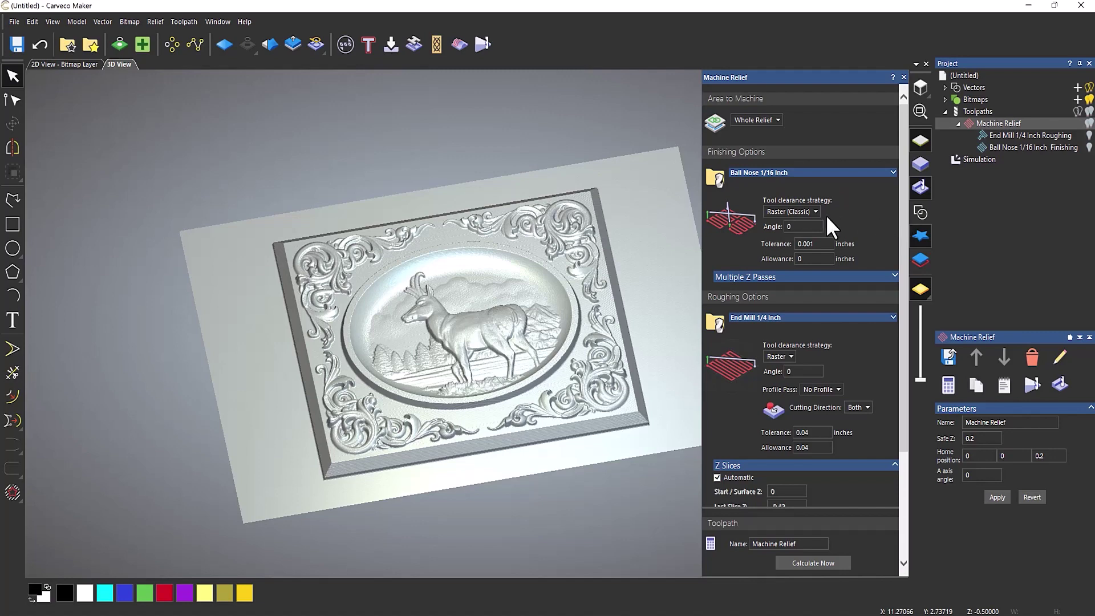
Step: Show the (Untitled) model's size and depth and expand Material Thickness (Z Top 0, Bottom -0.5)
scroll(863, 342, "down", 5)
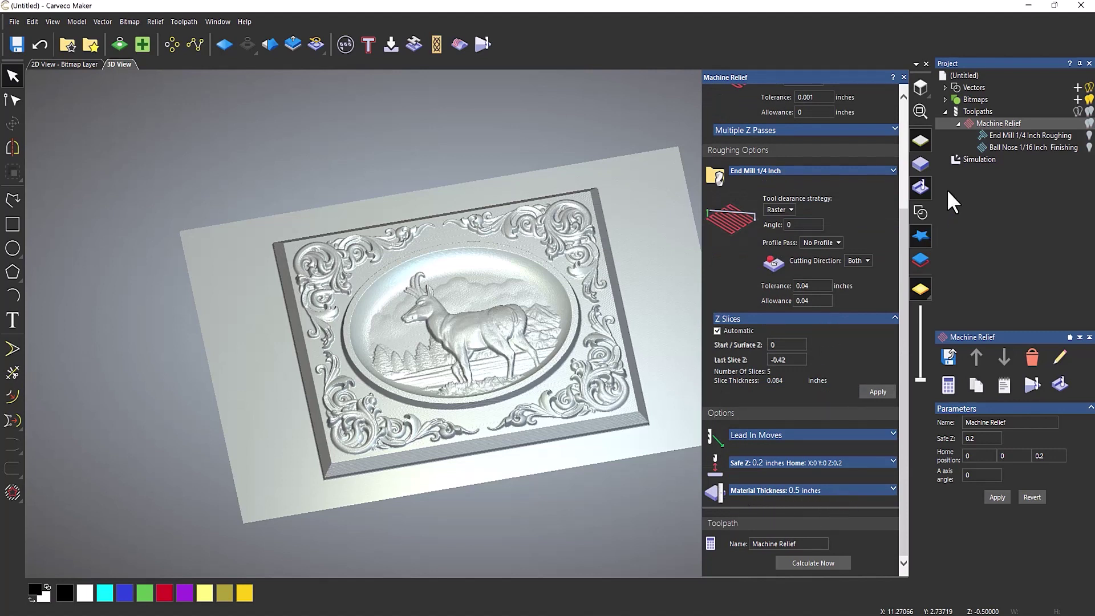
left_click(962, 76)
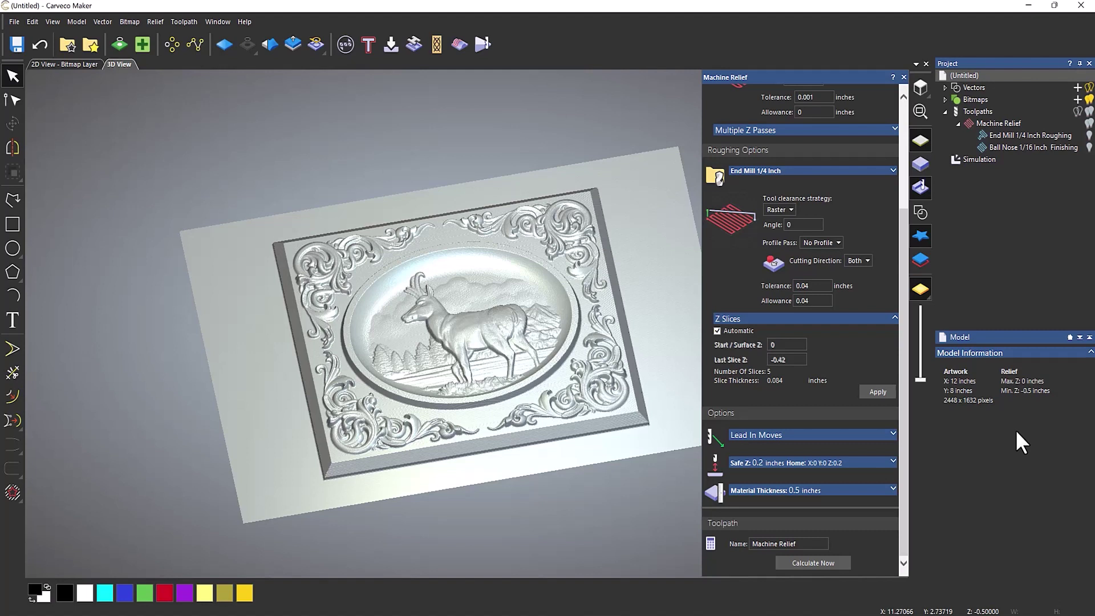
left_click(893, 489)
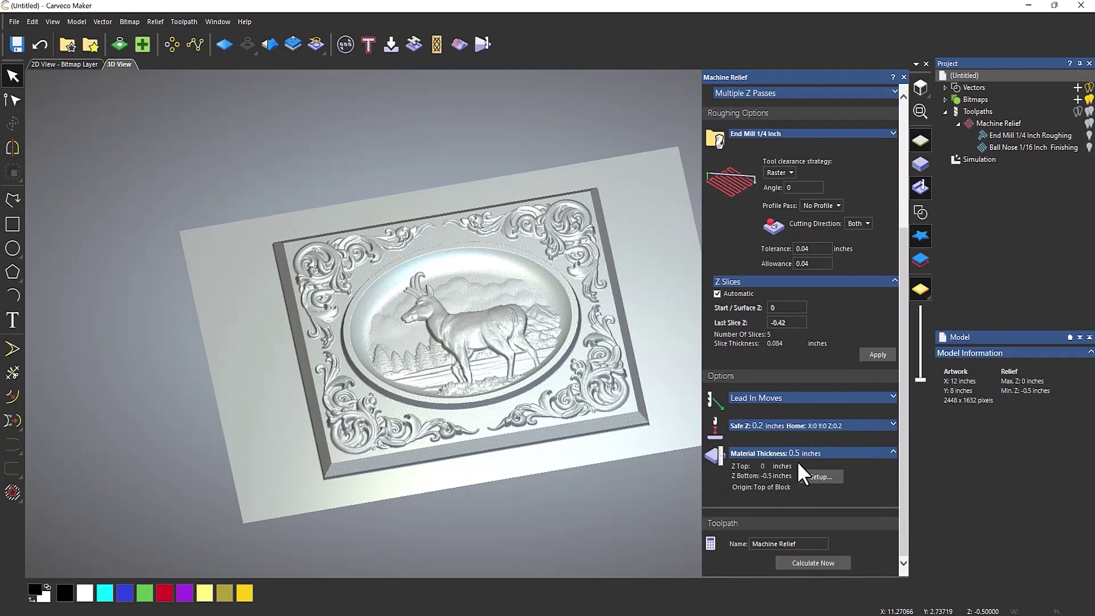
Step: Make the material 0.75 inches thick with the model at the top, 0.25 inch bottom offset
left_click(821, 476)
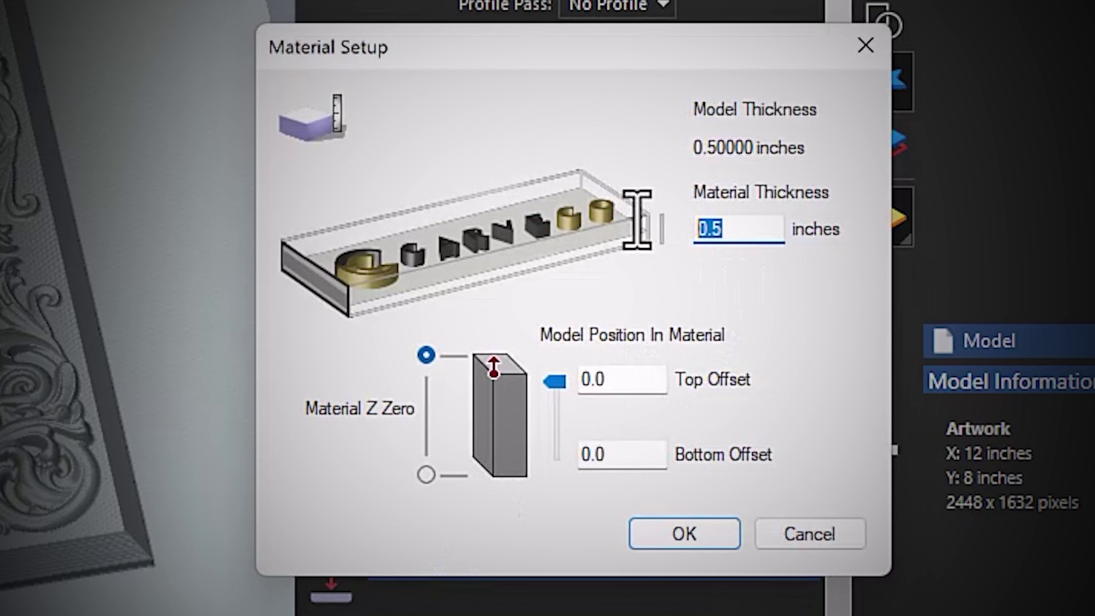
type("0")
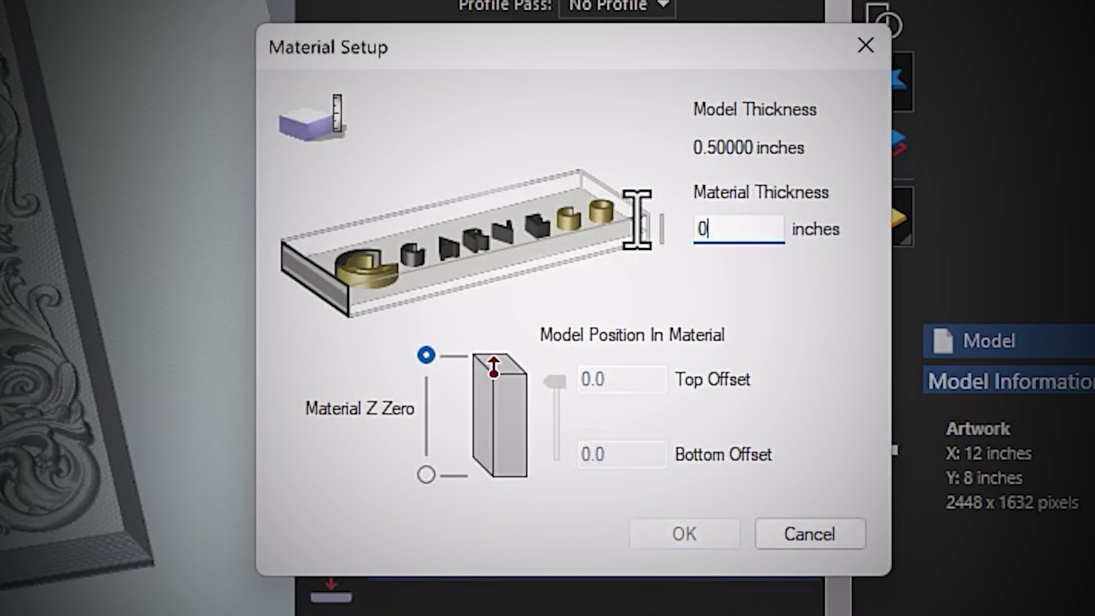
type(".75")
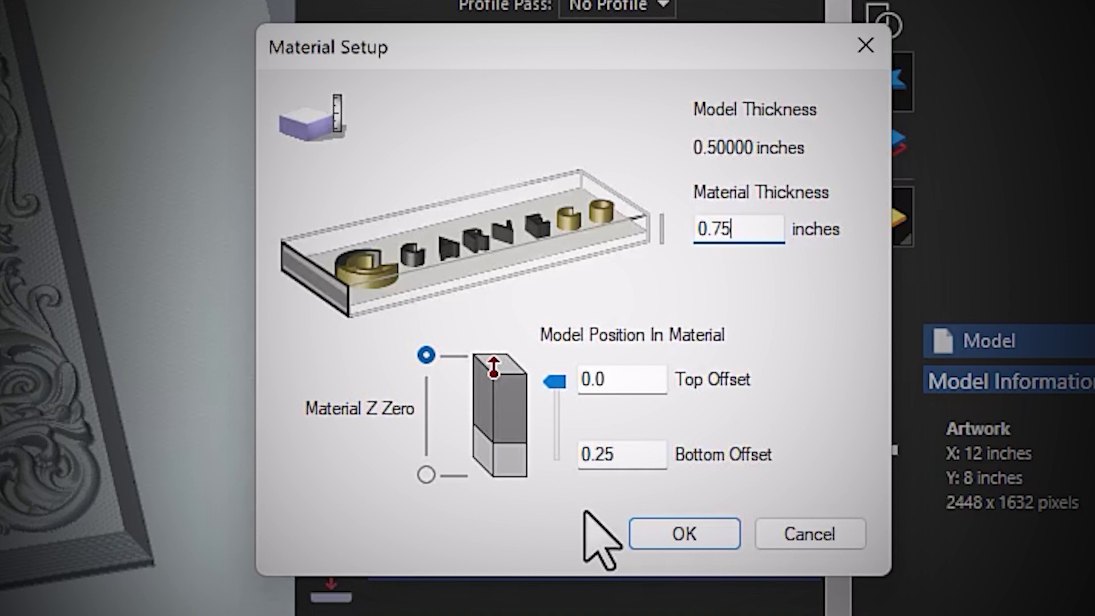
left_click_drag(553, 380, 553, 510)
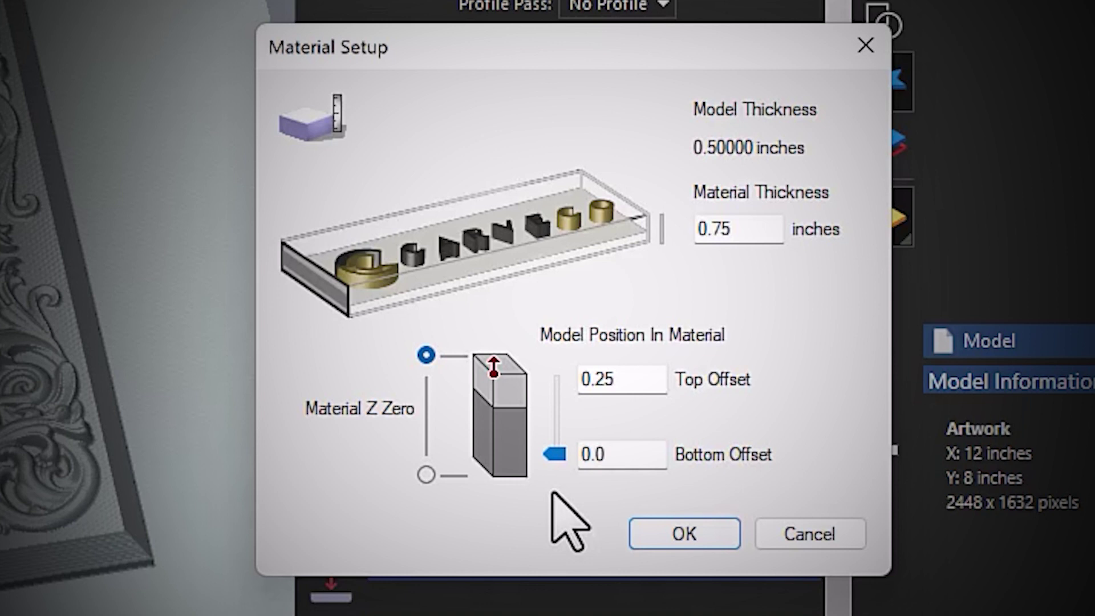
left_click_drag(554, 453, 554, 354)
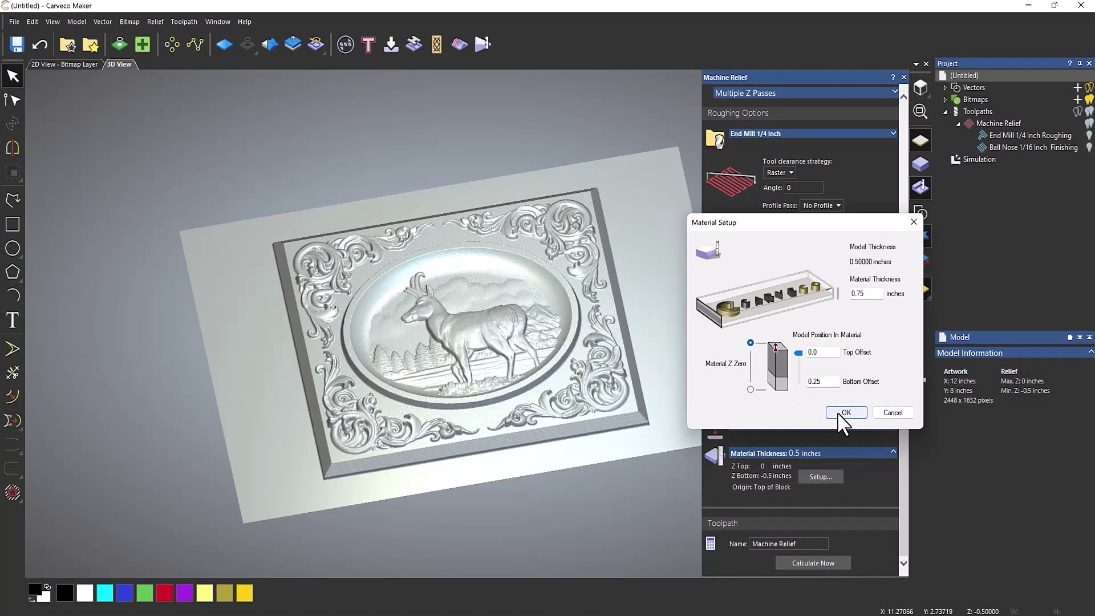
left_click(838, 413)
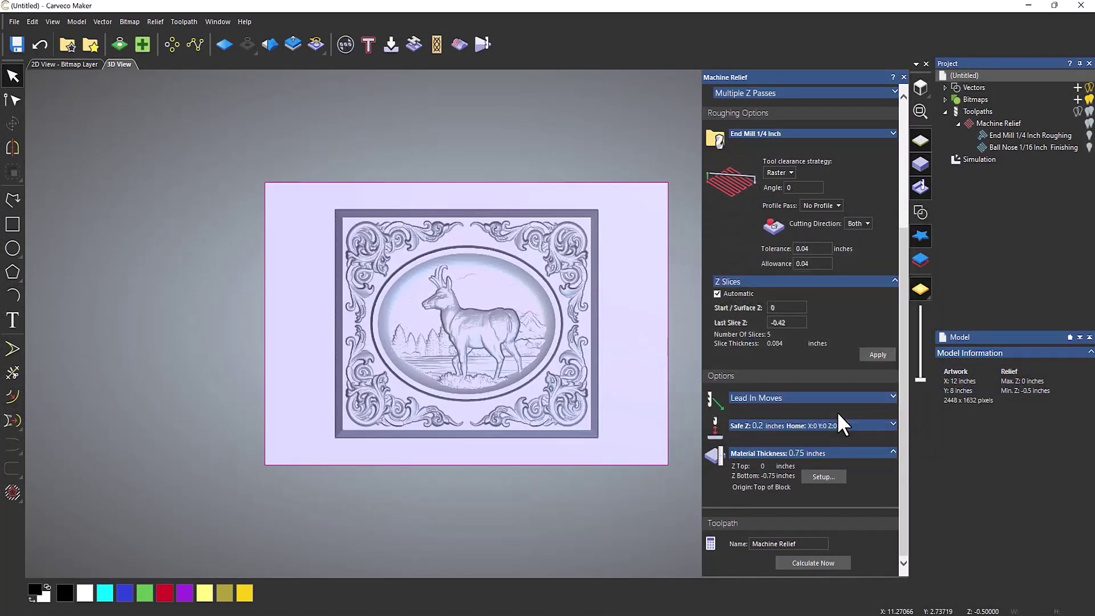
Step: Recalculate the Machine Relief toolpaths for the 0.75-inch material and close their settings
left_click(819, 564)
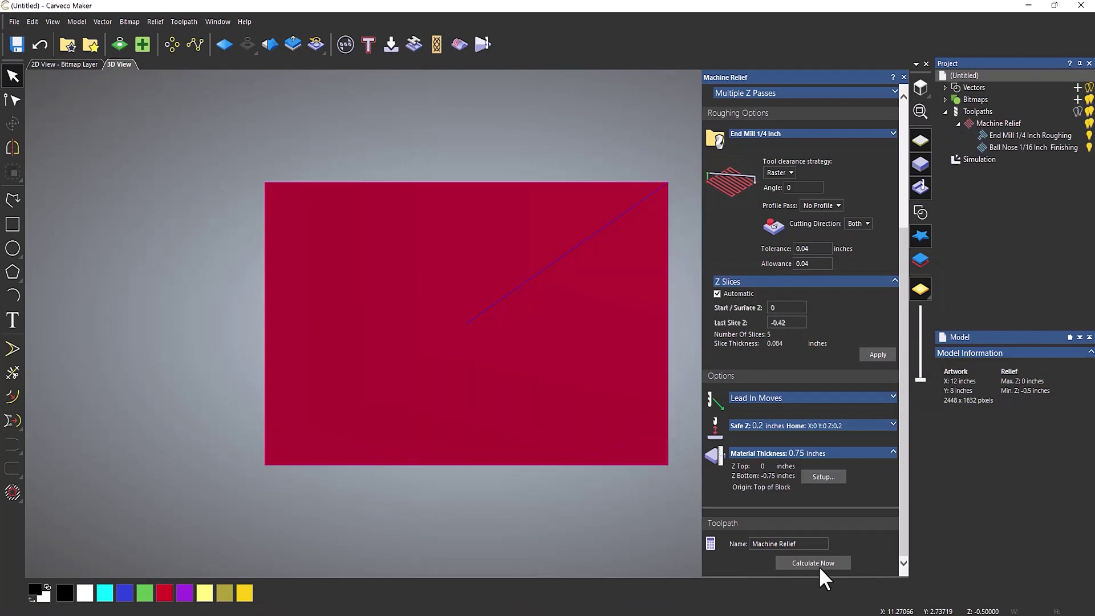
left_click(903, 77)
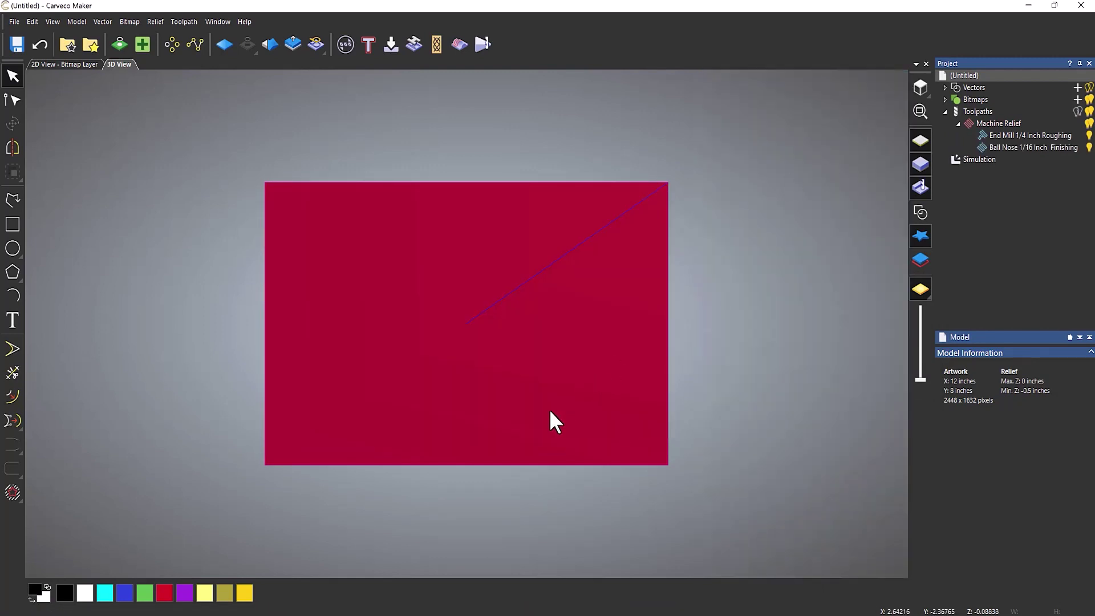
left_click_drag(549, 420, 616, 268)
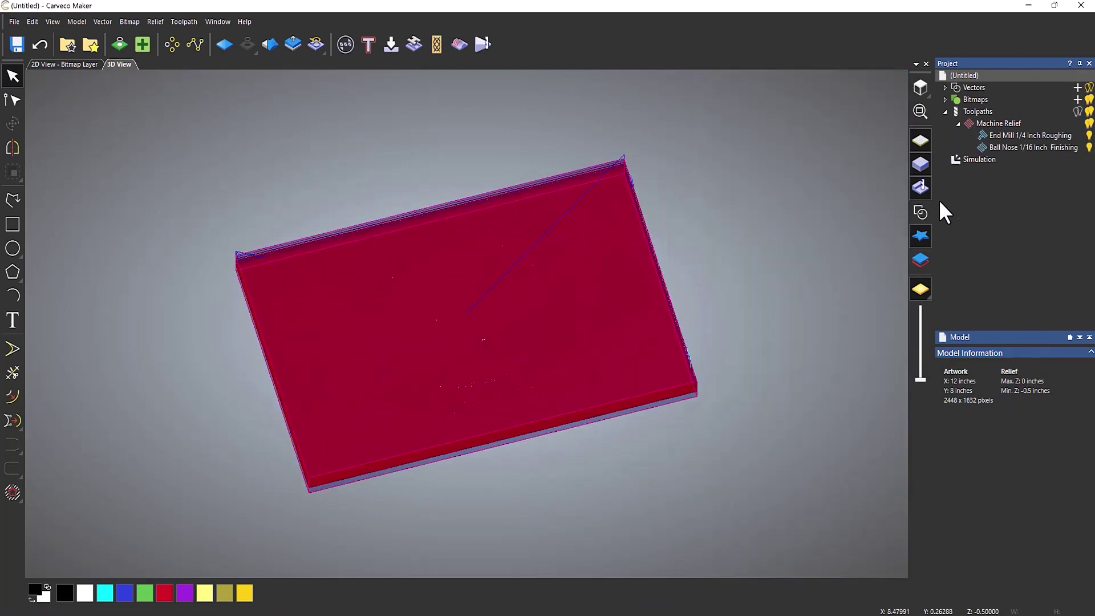
Step: Delete the old simulation and re-simulate the recalculated Machine Relief toolpaths
left_click(981, 160)
right_click(979, 211)
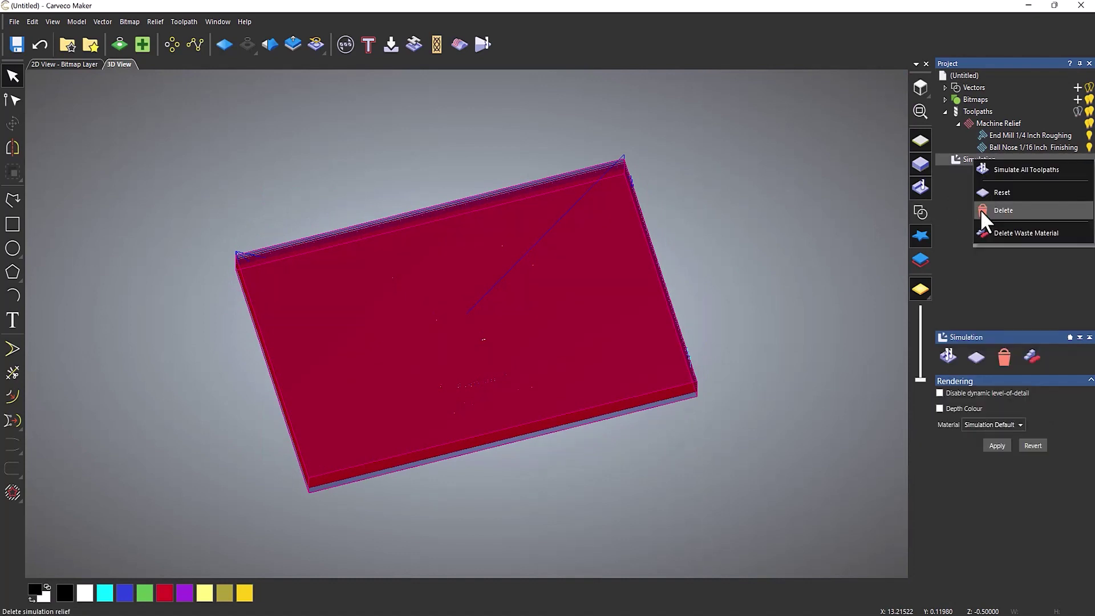
left_click(976, 147)
right_click(975, 124)
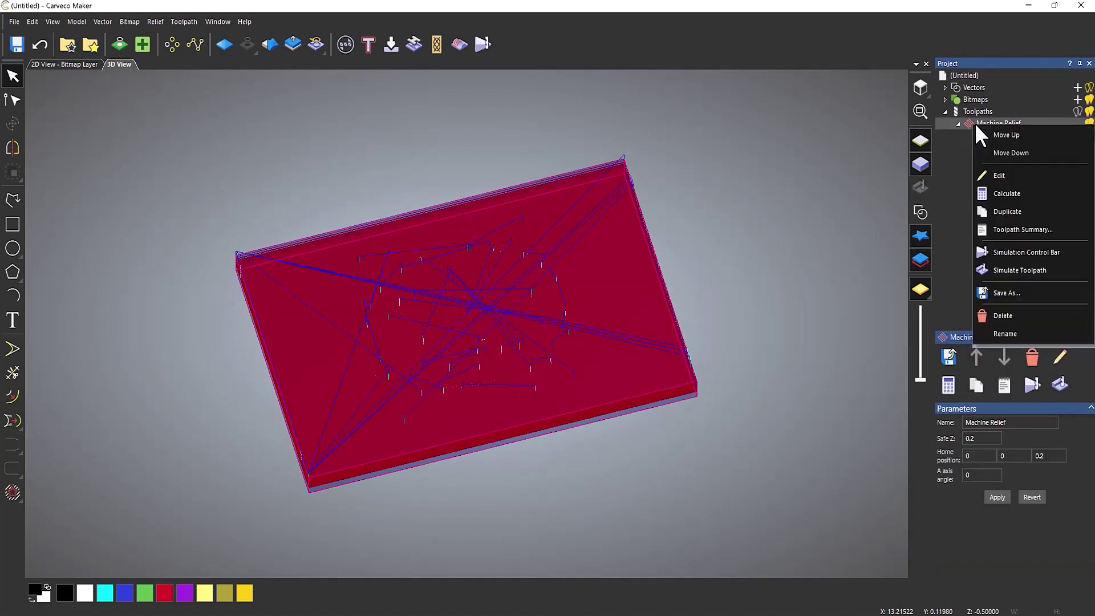
left_click(1000, 268)
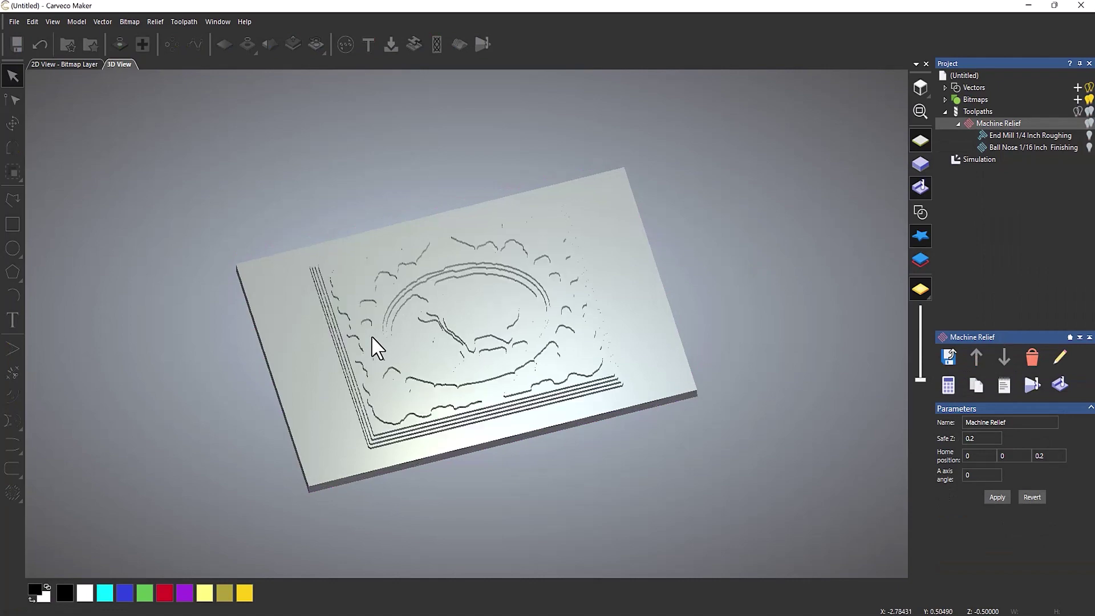
scroll(423, 405, "up", 2)
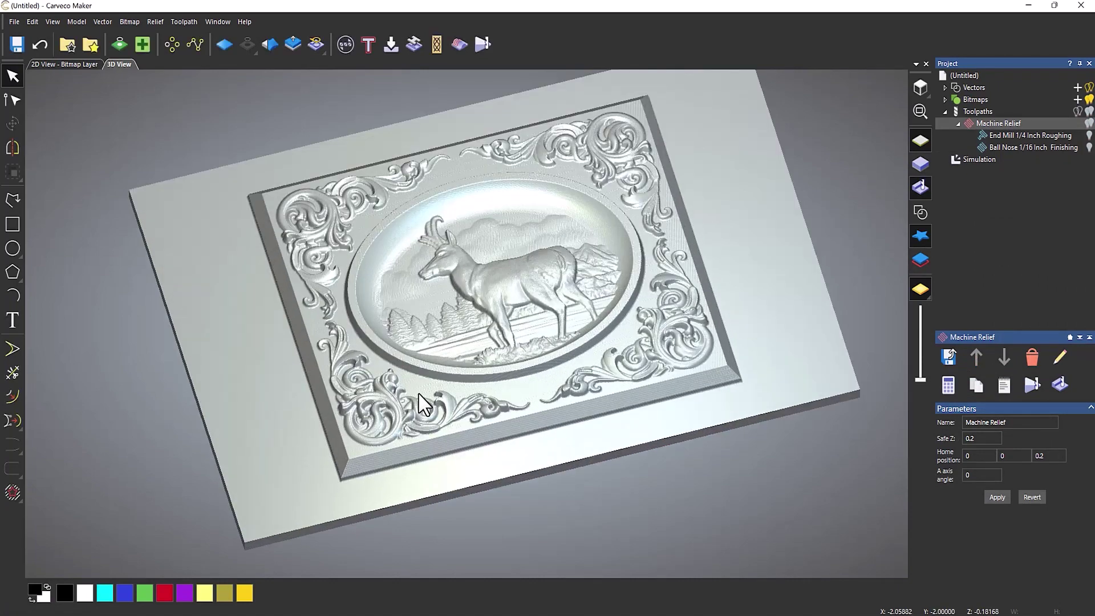
left_click_drag(497, 409, 552, 261)
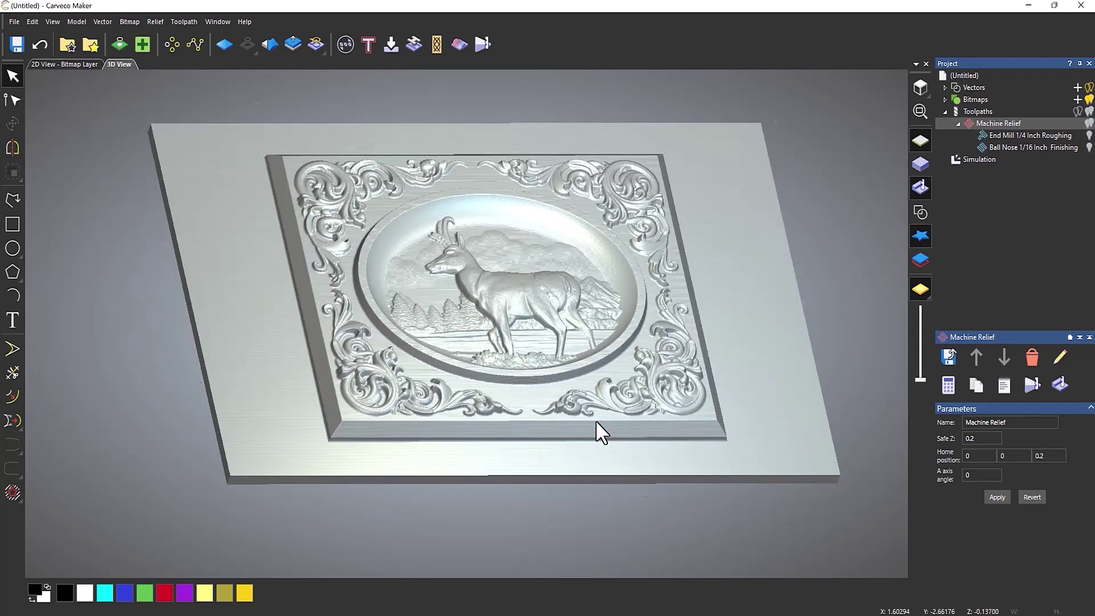
left_click_drag(597, 422, 594, 321)
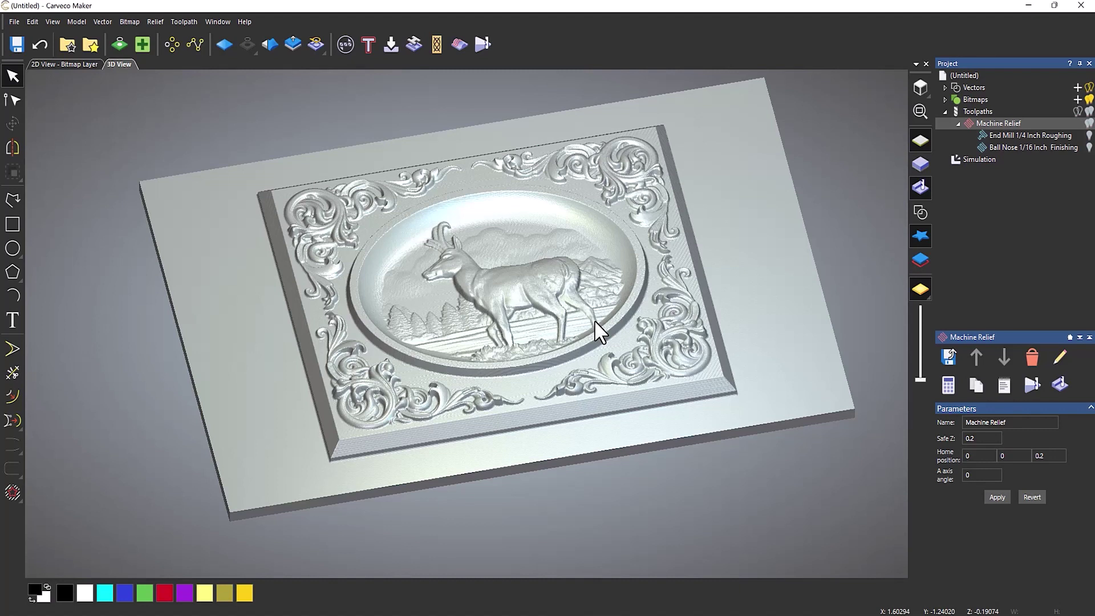
left_click(979, 159)
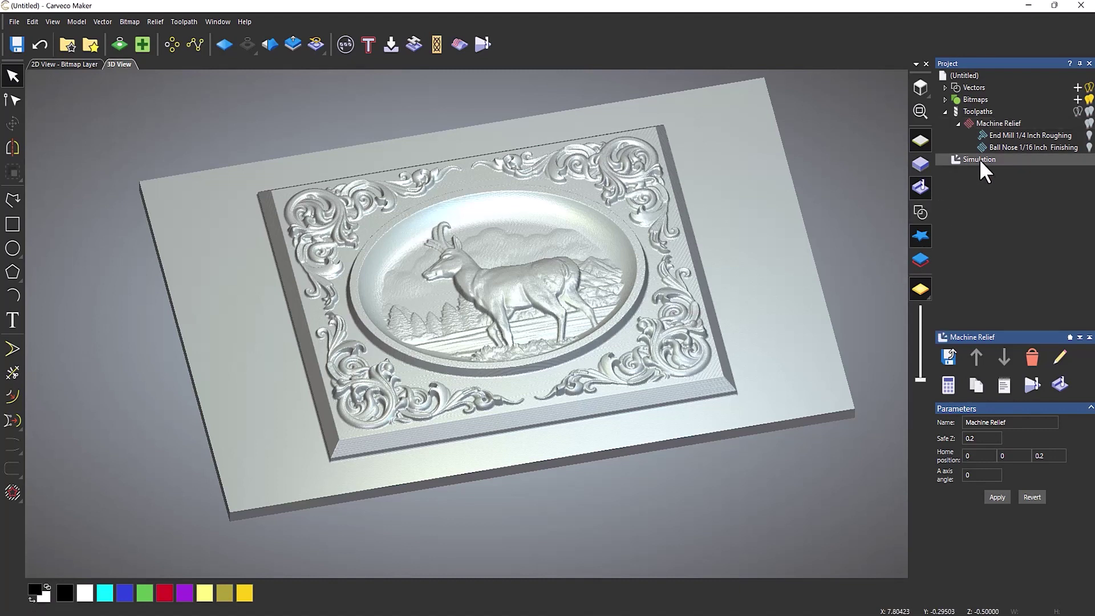
Step: Delete the simulation to return to the relief and show vectors in the 3D view
right_click(979, 208)
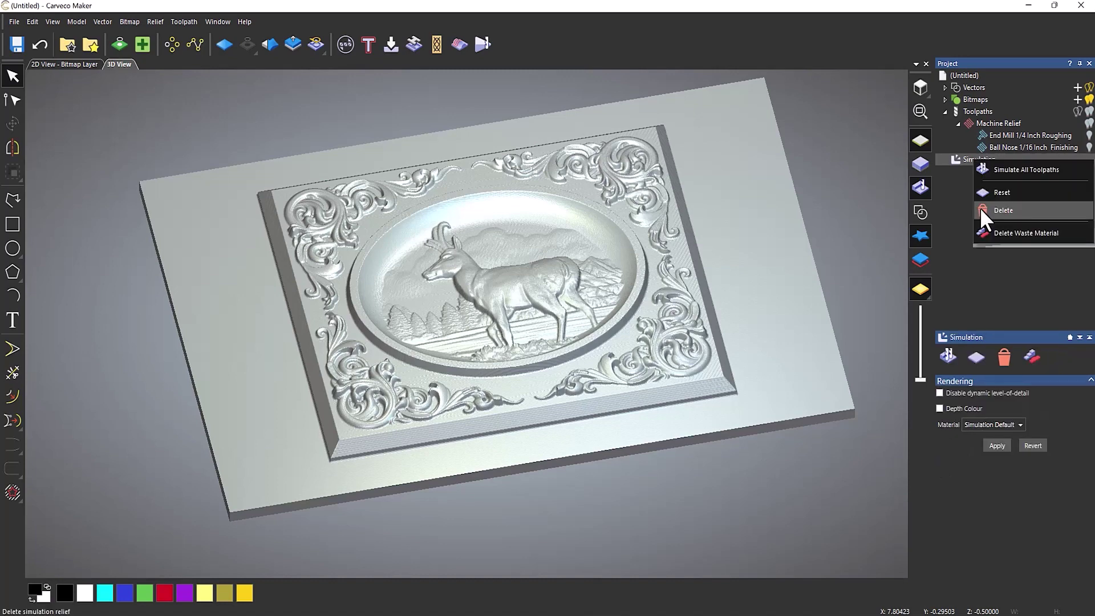
left_click(979, 208)
left_click(919, 213)
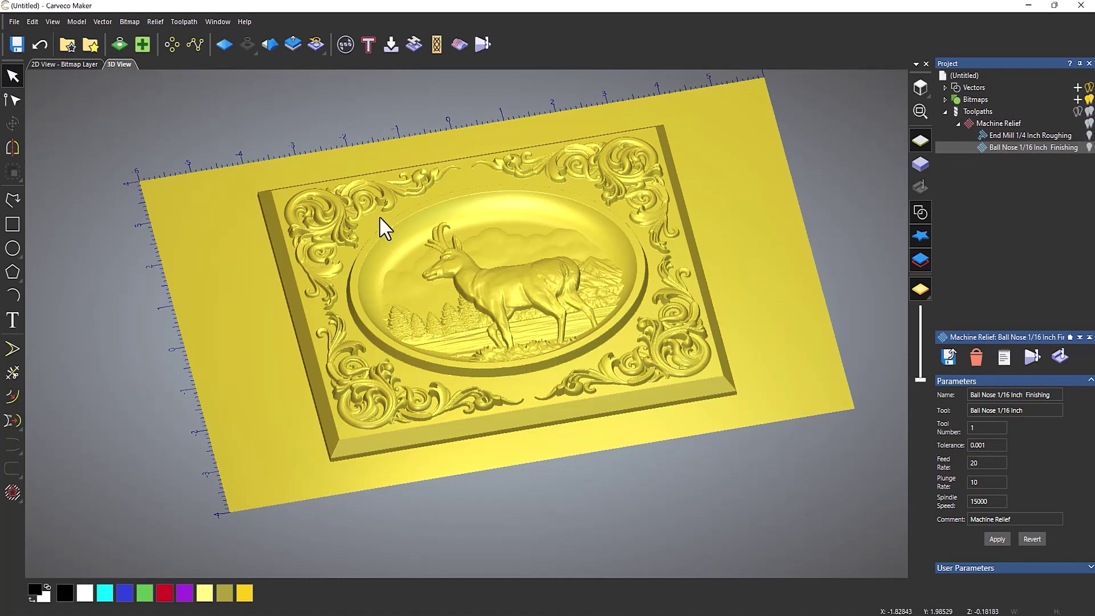
Step: Start a relief boundary from the Vector > Create menu
left_click(101, 21)
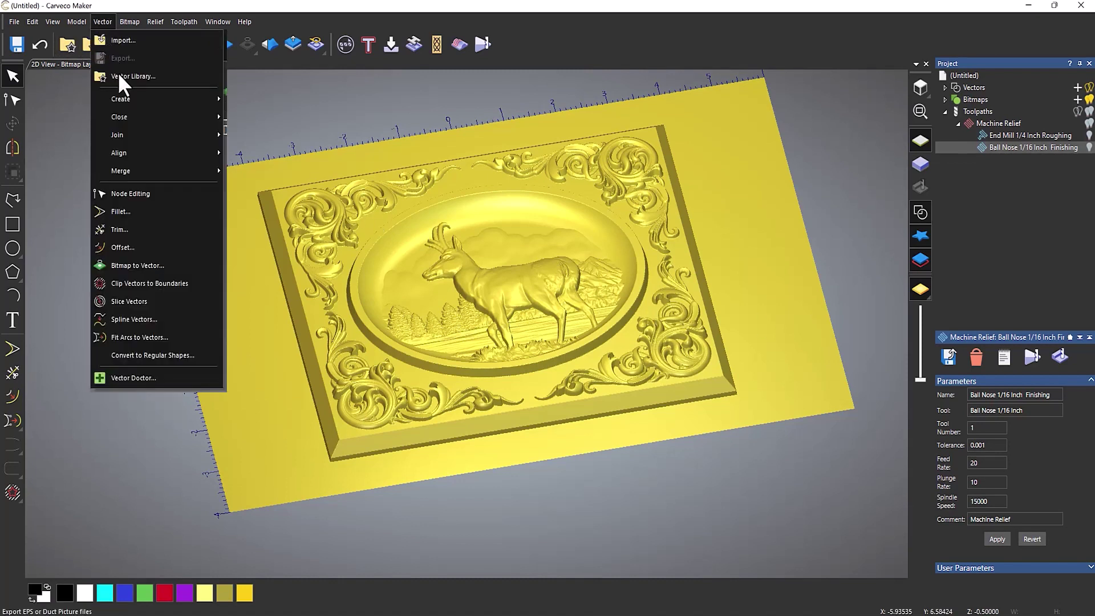
mouse_move(138, 101)
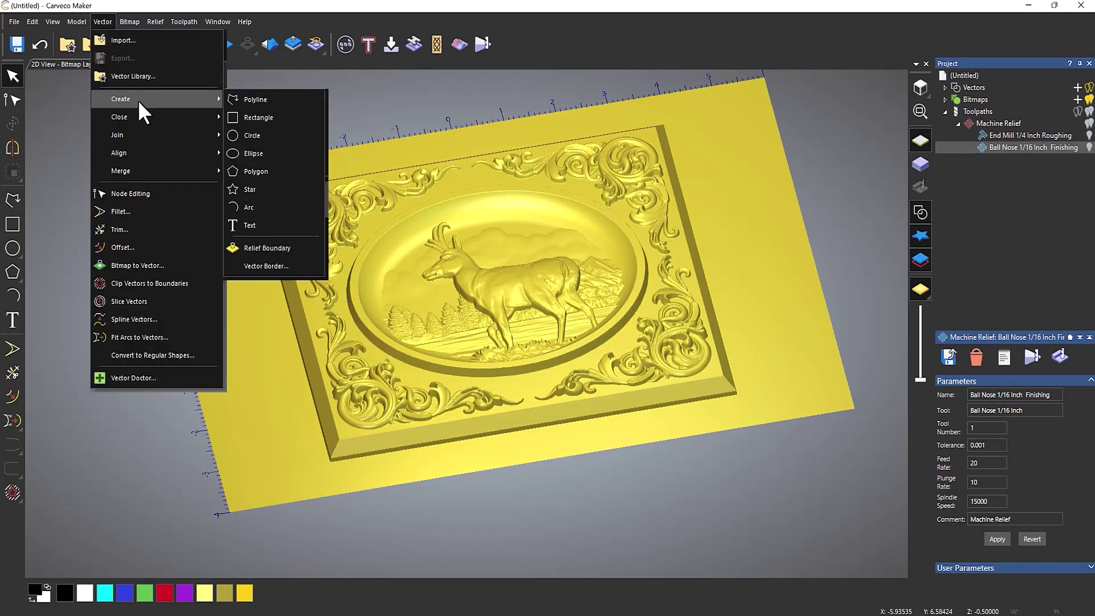
left_click(306, 250)
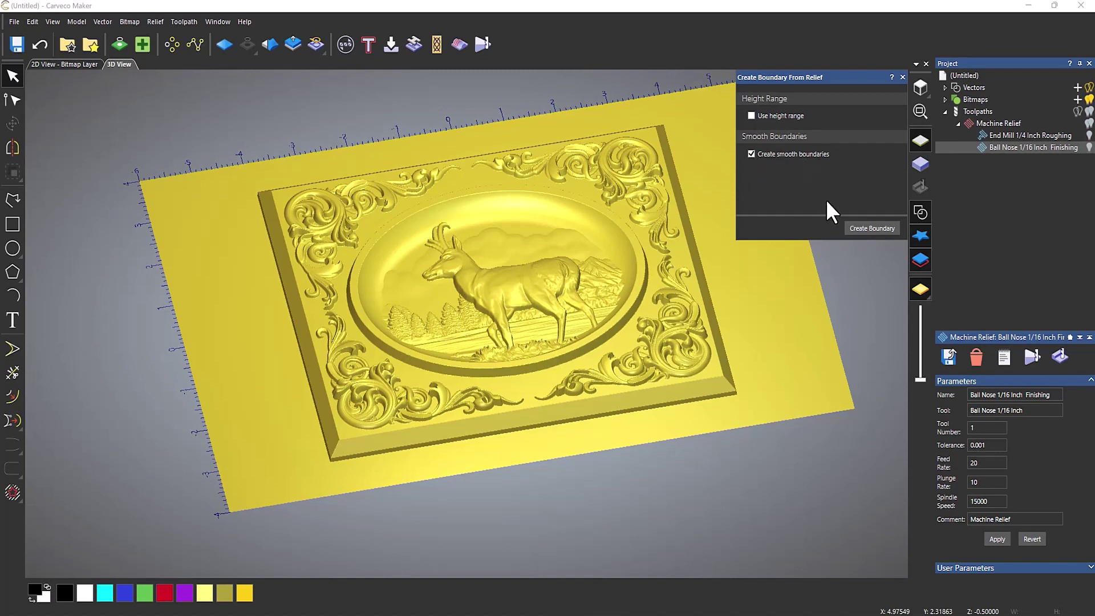
Step: Generate the relief boundary vector with Create smooth boundaries kept on
left_click(871, 229)
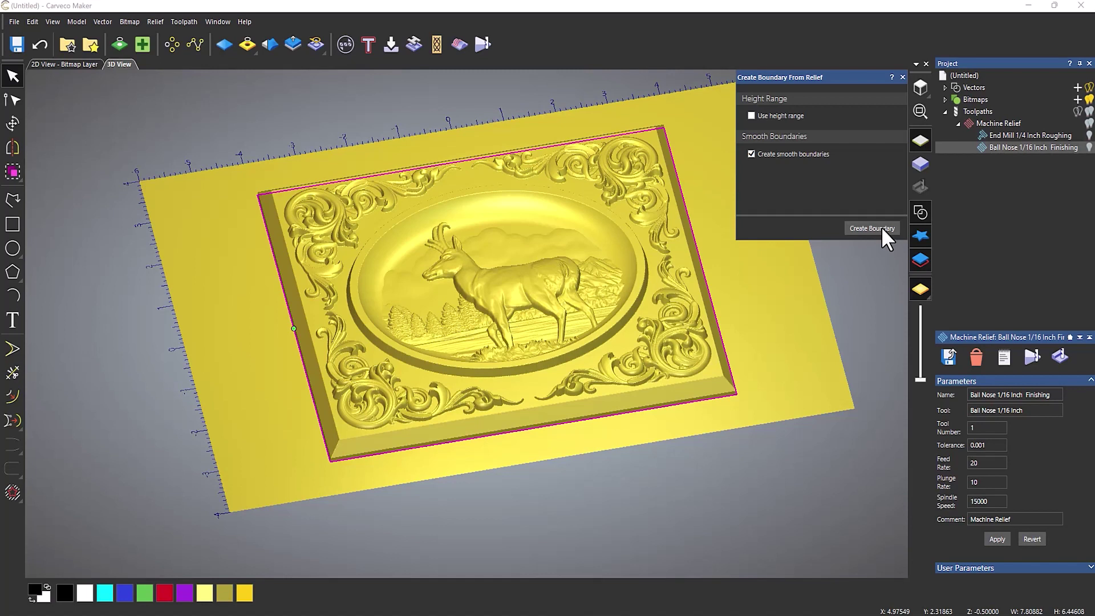
Step: Close the boundary dialog, switch to Top view, and begin a new profile toolpath
left_click(903, 77)
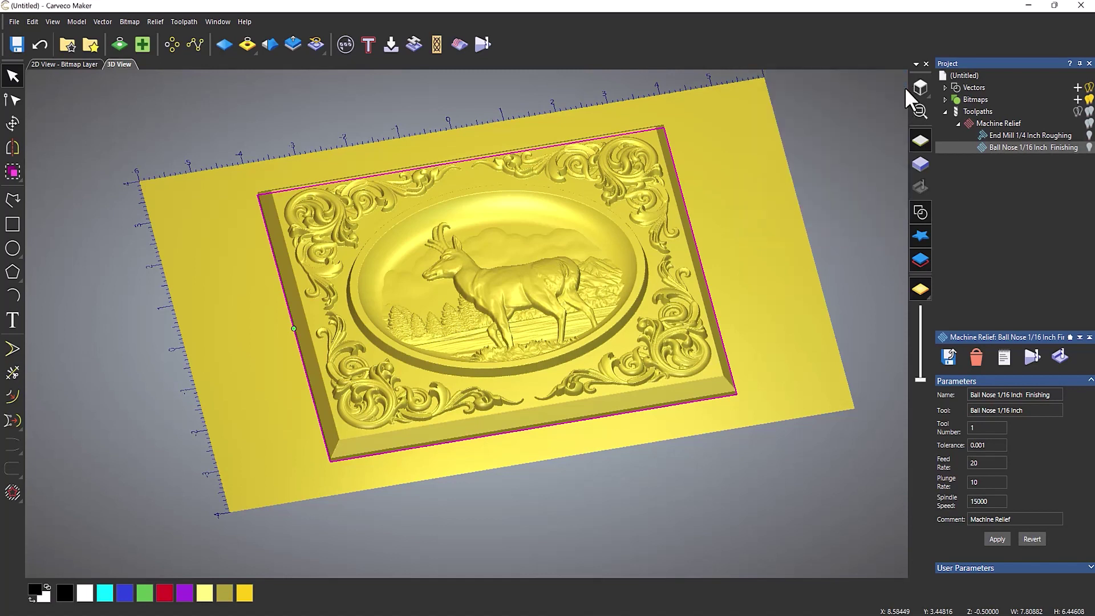
left_click(919, 86)
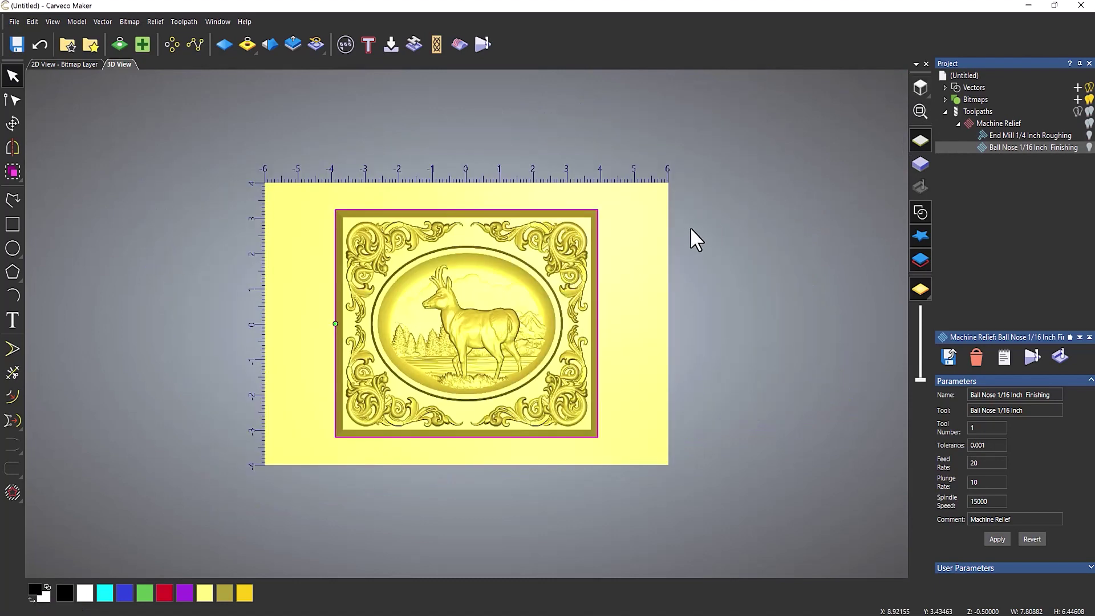
left_click(973, 112)
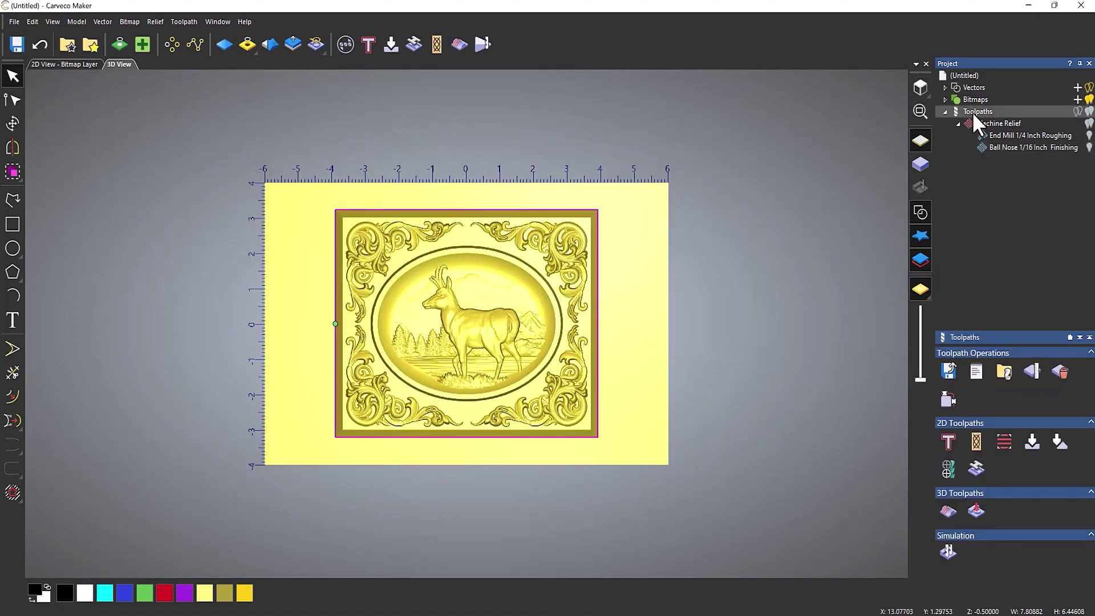
left_click(941, 445)
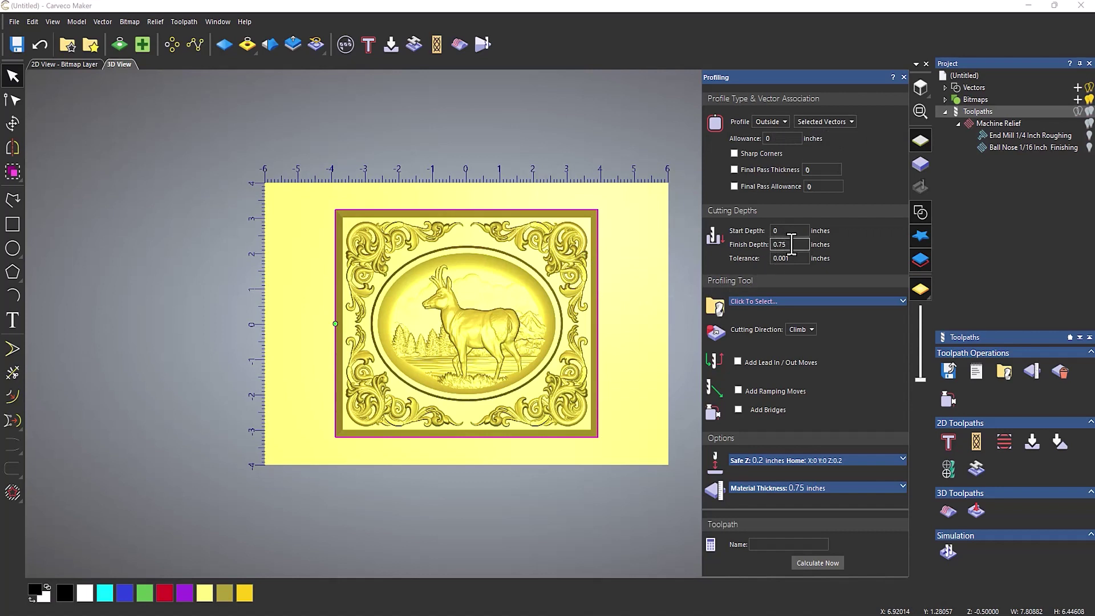
Step: Use the End Mill 1/4 Inch as the profiling tool and enable bridges
left_click(761, 302)
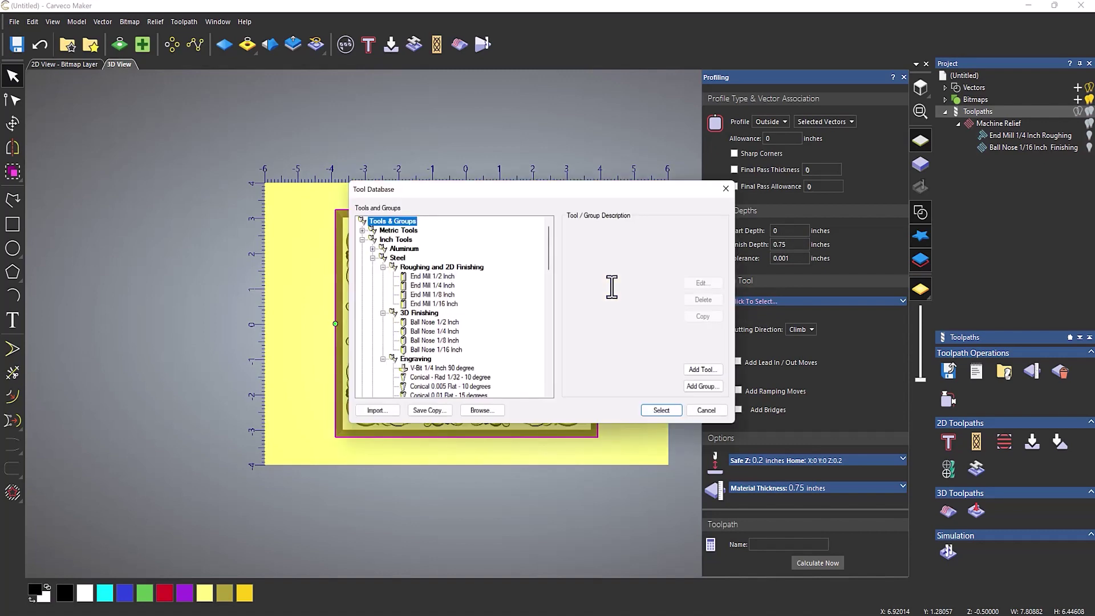
left_click(433, 288)
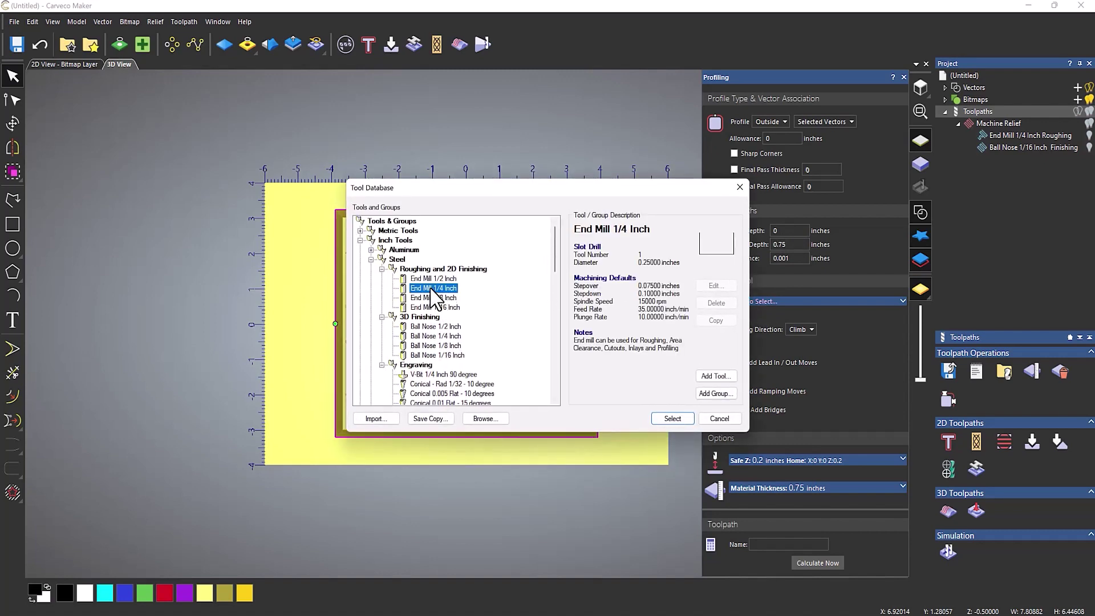
left_click(673, 419)
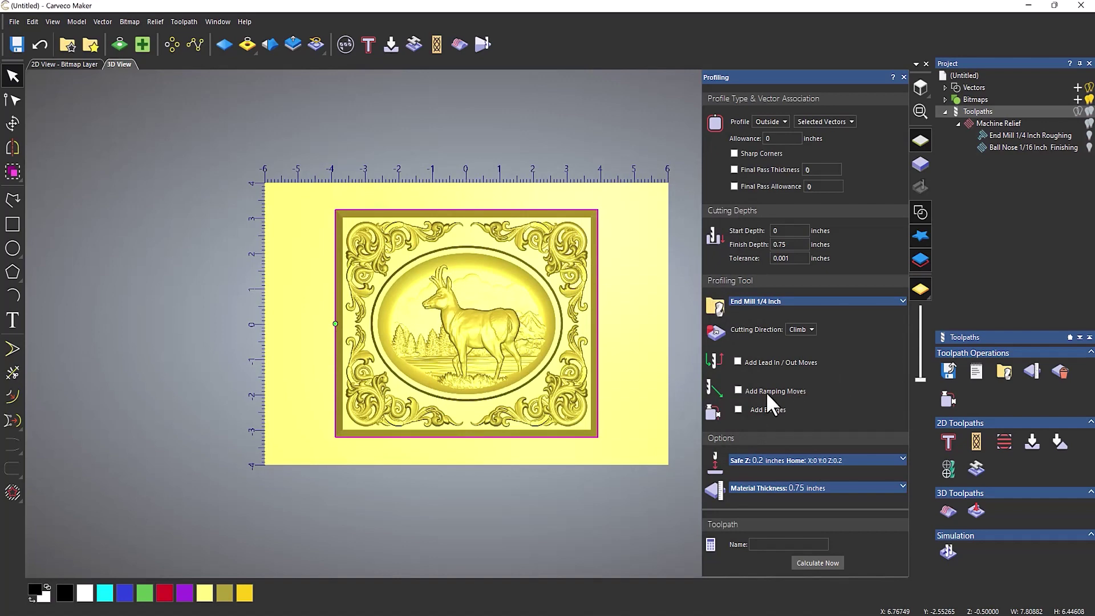
left_click(738, 410)
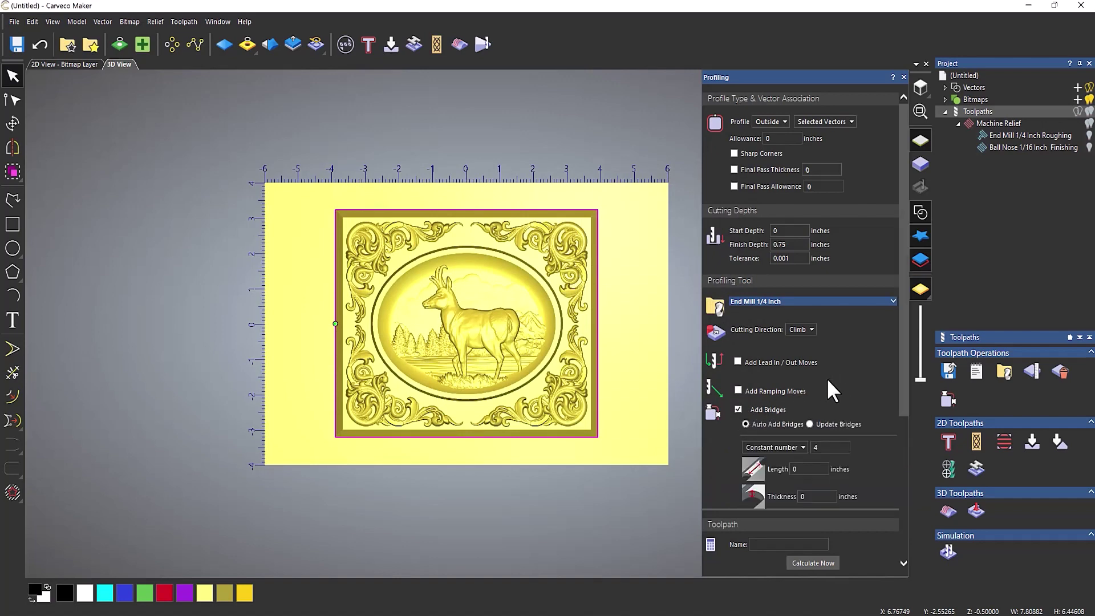
Step: Add four 2D bridges with 0.1-inch length and thickness, then calculate the Profile toolpath
scroll(823, 340, "down", 4)
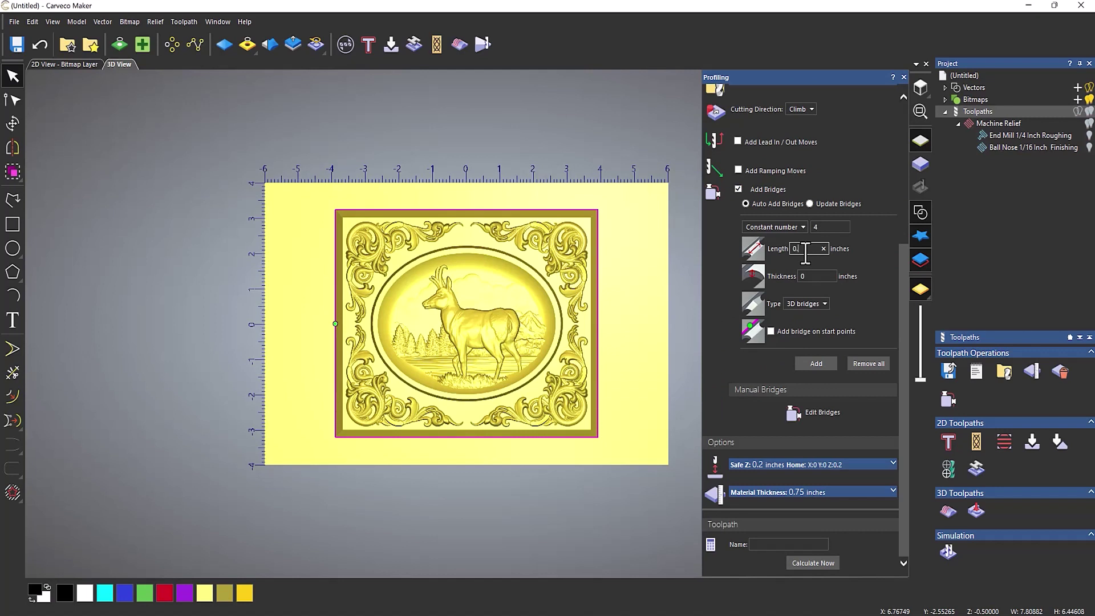
type("1")
left_click(815, 276)
left_click(802, 303)
left_click(801, 317)
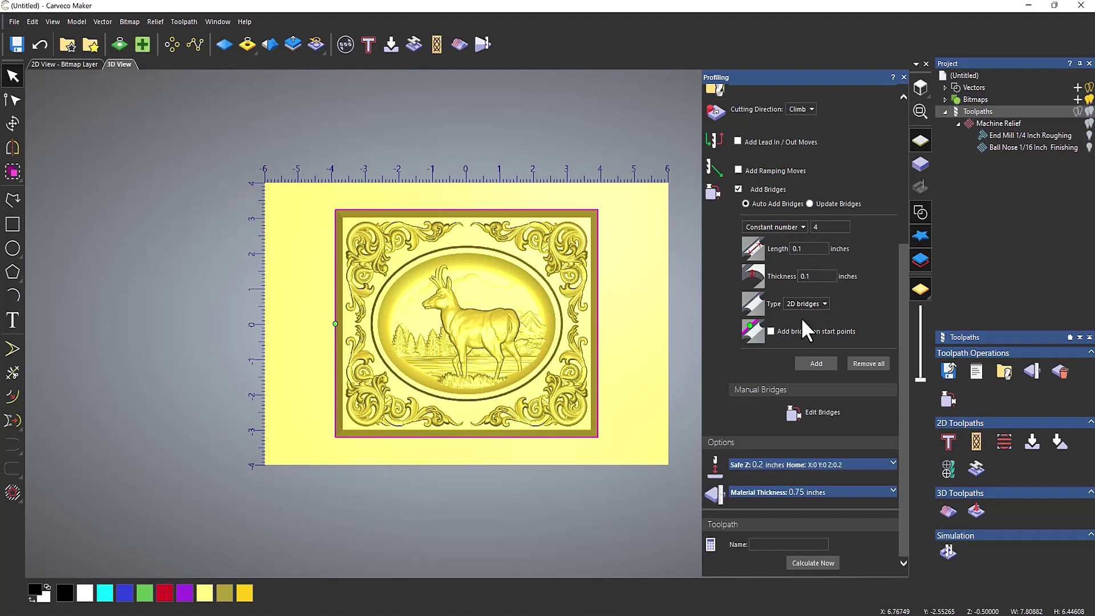
left_click(816, 363)
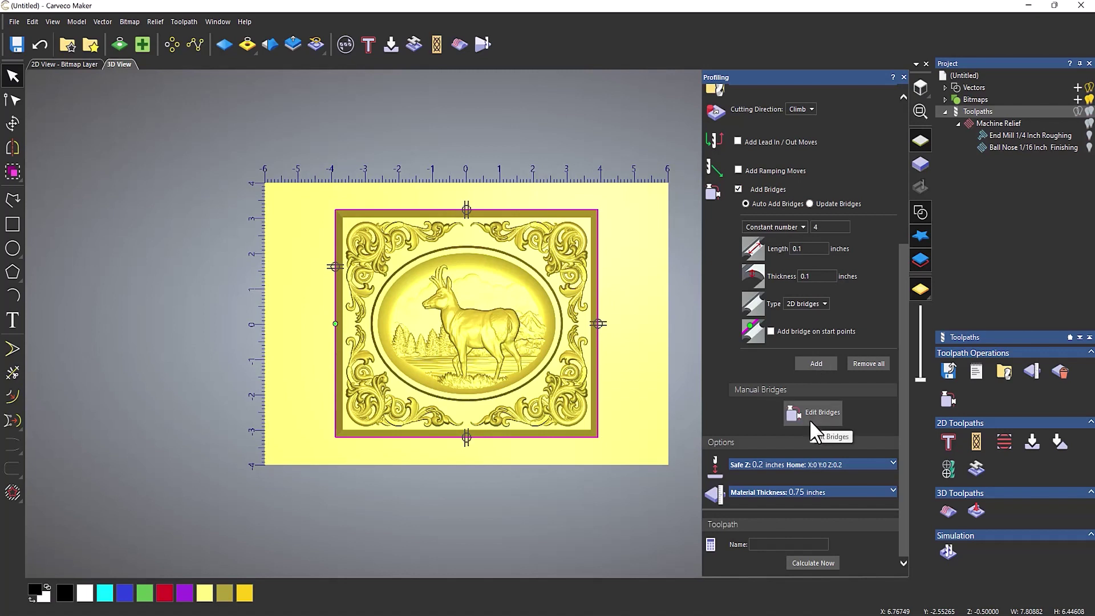
left_click(822, 559)
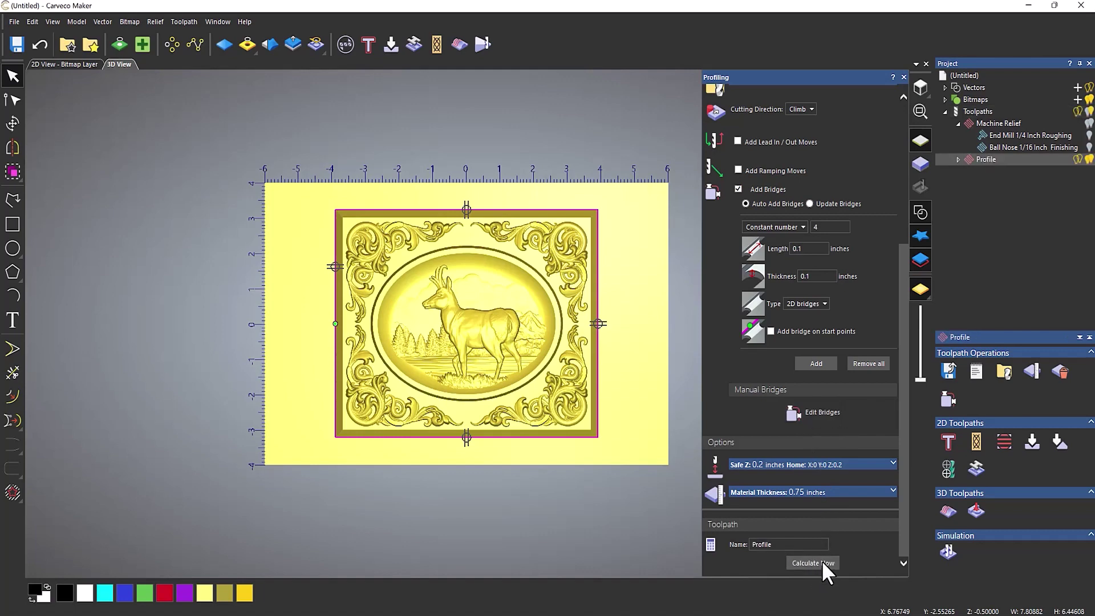
Step: Orbit and zoom to check the Profile passes and bridges, then close the Profiling panel
left_click_drag(563, 448, 570, 347)
scroll(524, 388, "up", 3)
scroll(536, 391, "up", 2)
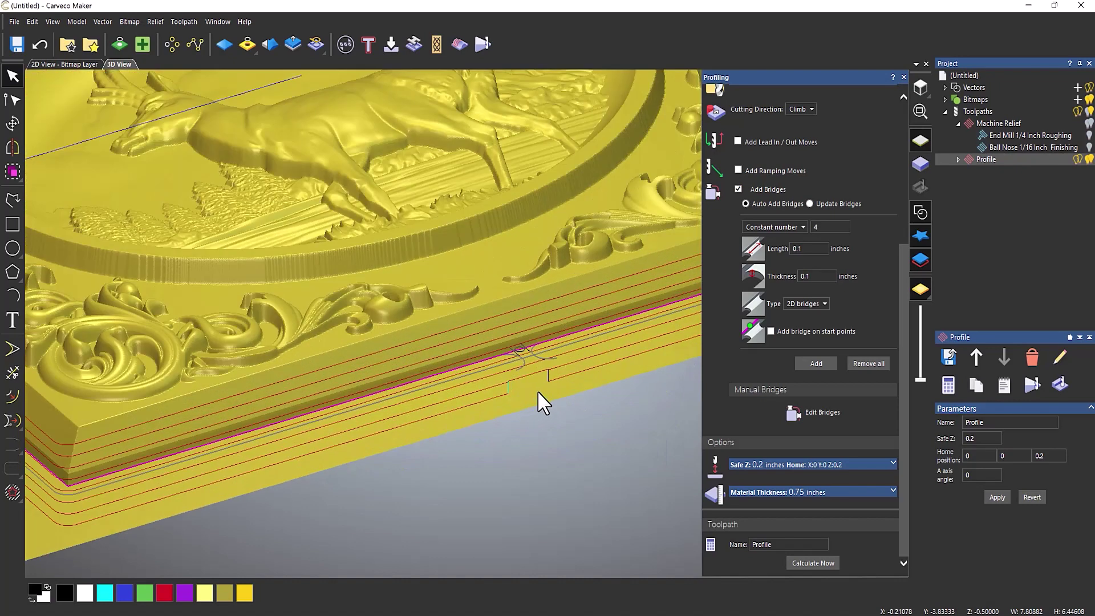
scroll(537, 391, "up", 2)
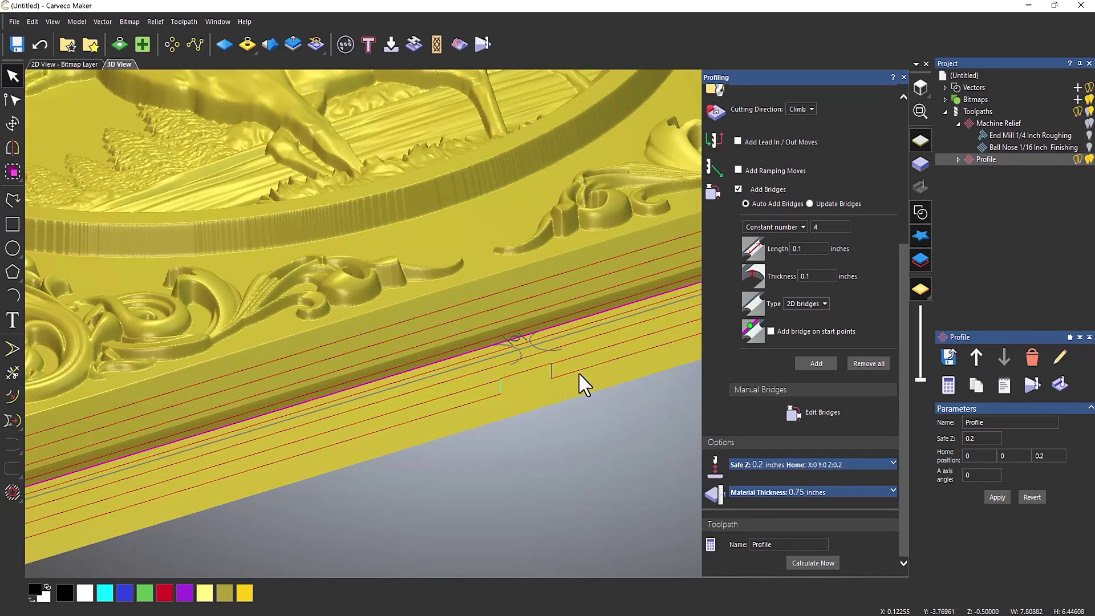
scroll(578, 371, "down", 6)
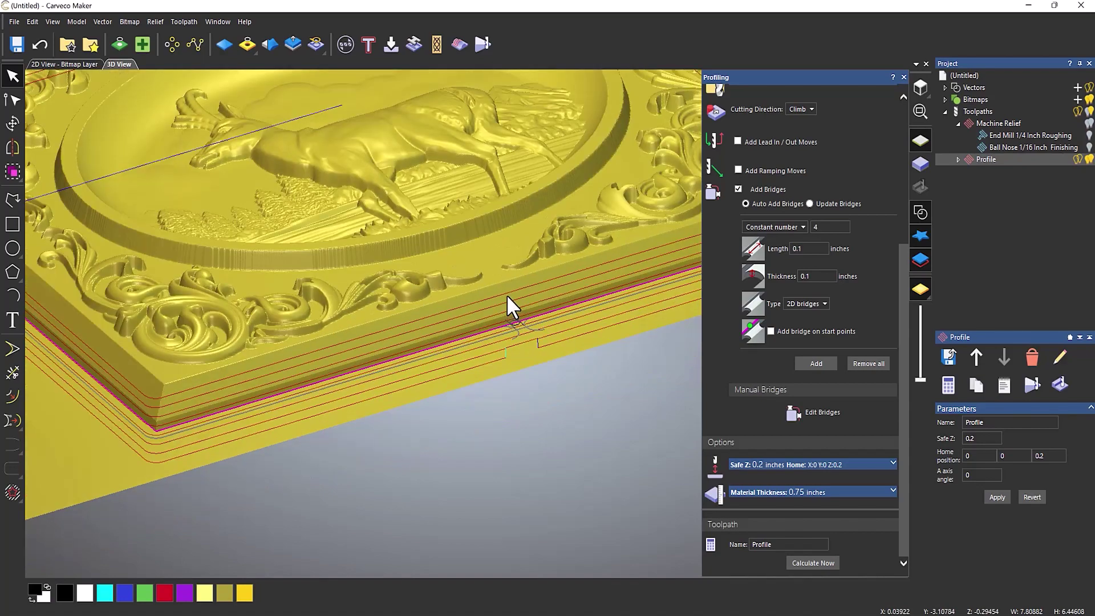
scroll(575, 289, "up", 4)
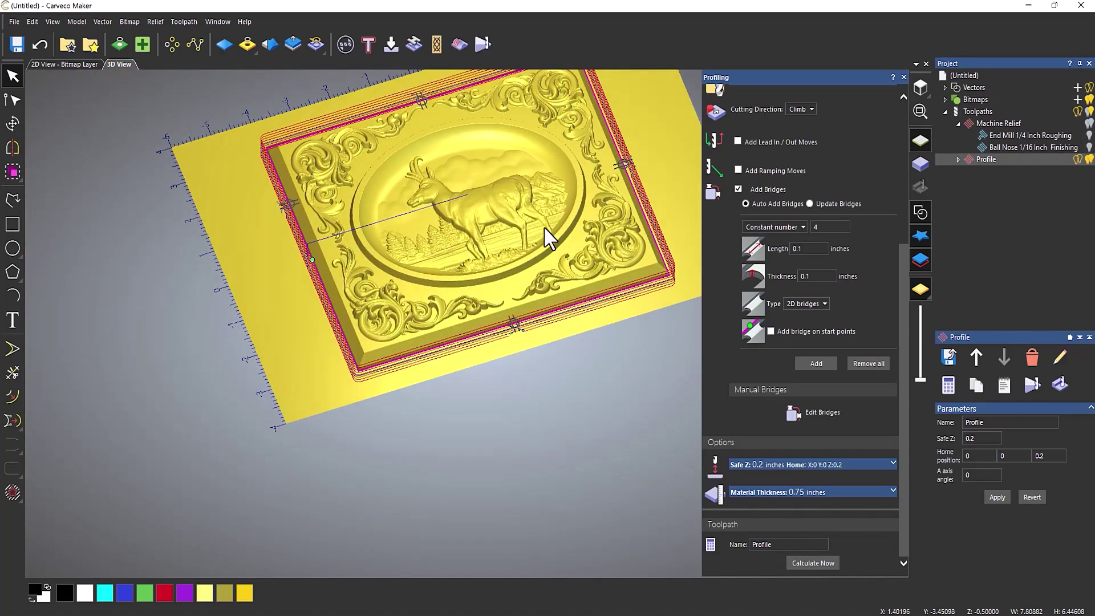
scroll(523, 183, "down", 4)
scroll(542, 130, "up", 5)
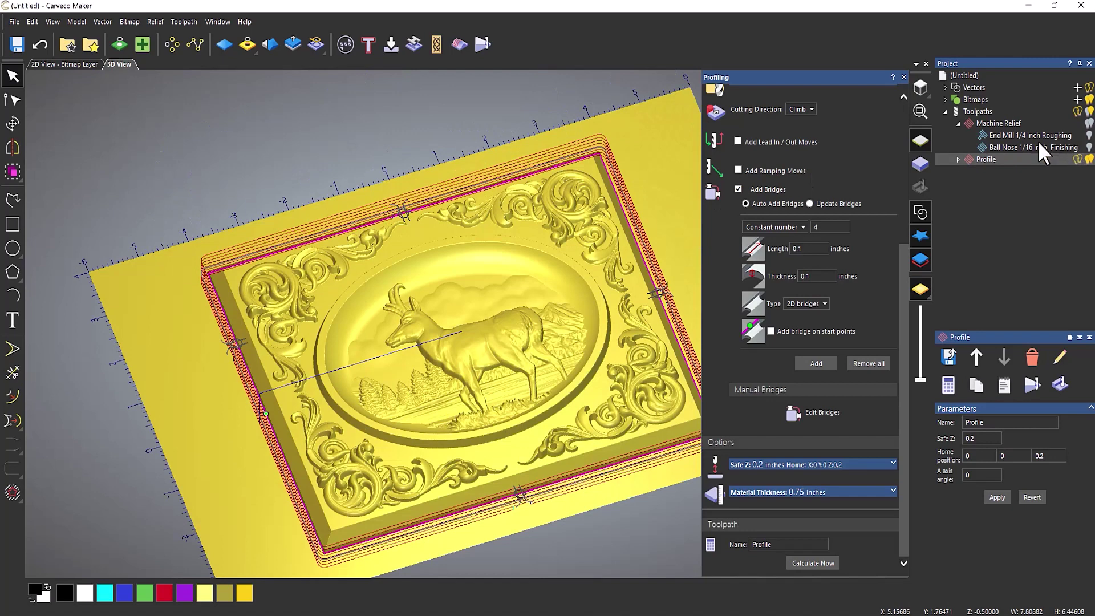
left_click(903, 77)
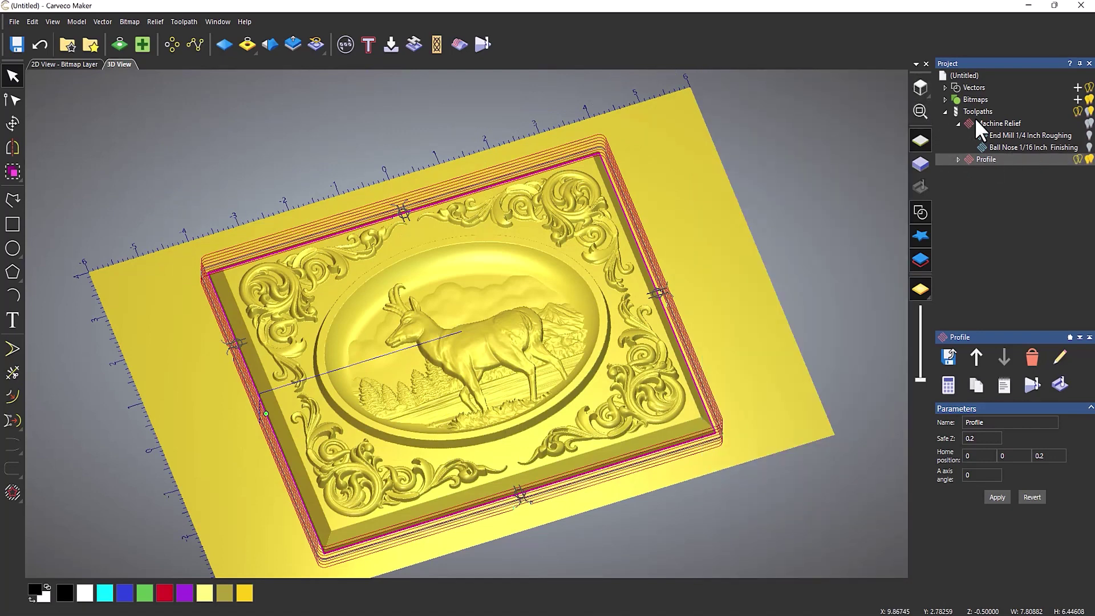
Step: Simulate the Machine Relief toolpaths
right_click(977, 112)
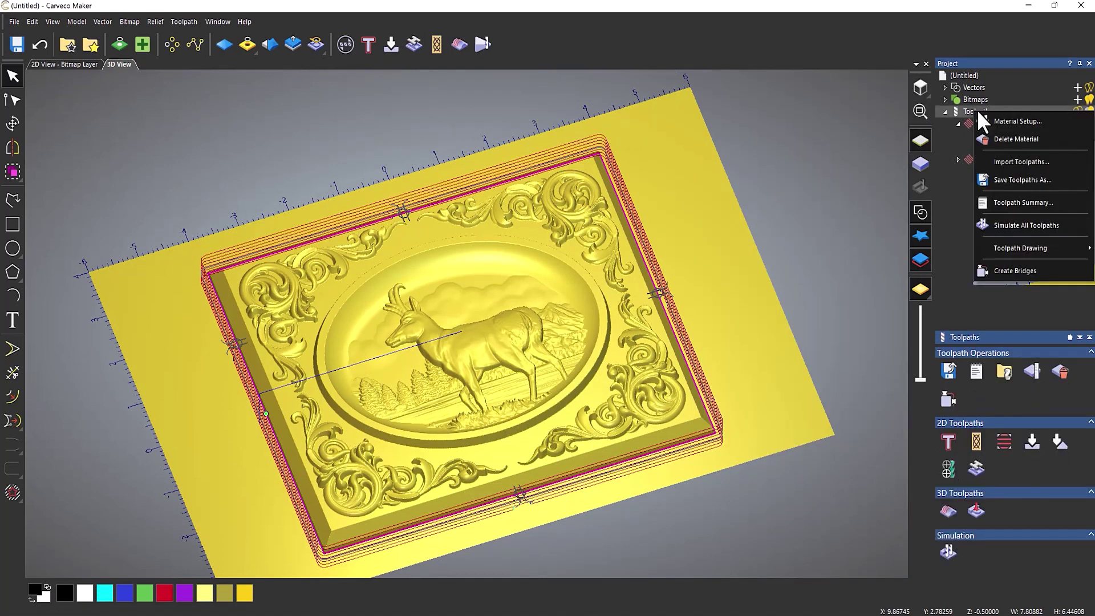
left_click(965, 121)
right_click(966, 120)
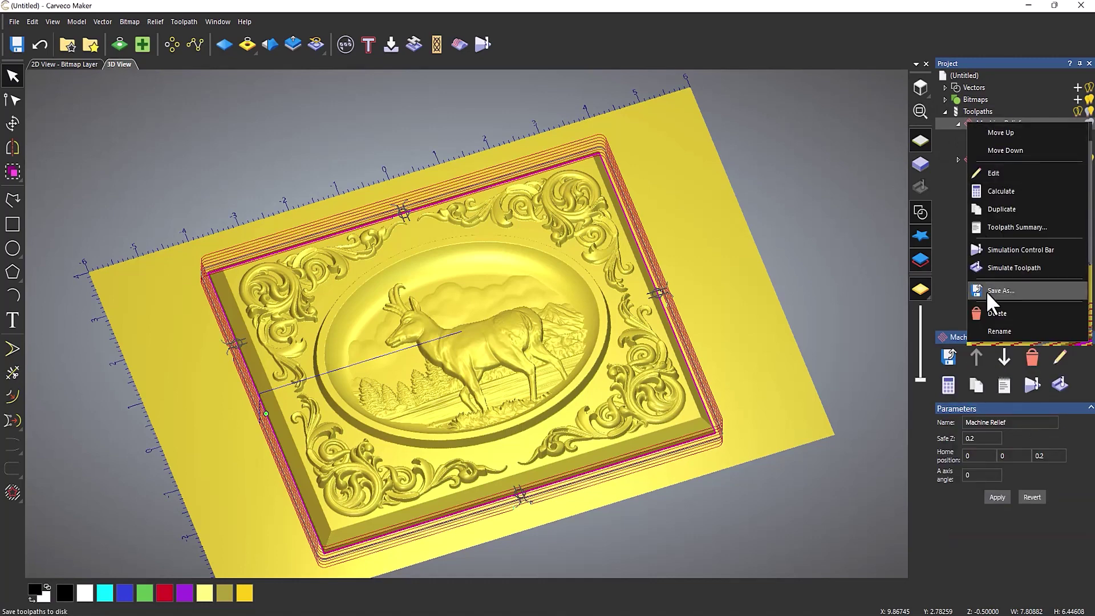
left_click(997, 267)
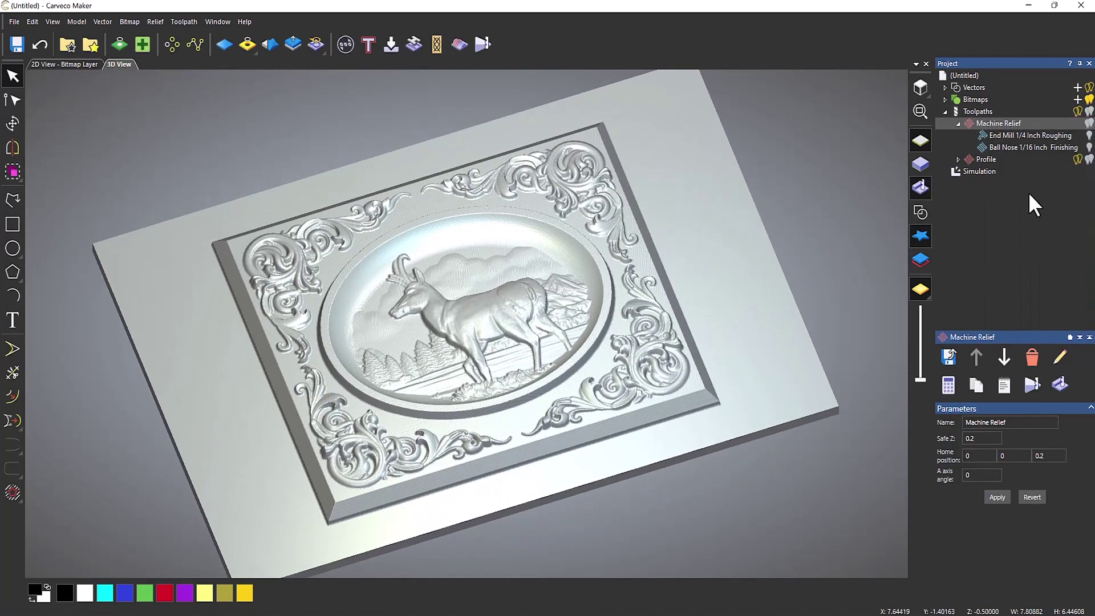
Step: Play the Profile toolpath simulation from the Simulation Control Bar
right_click(987, 159)
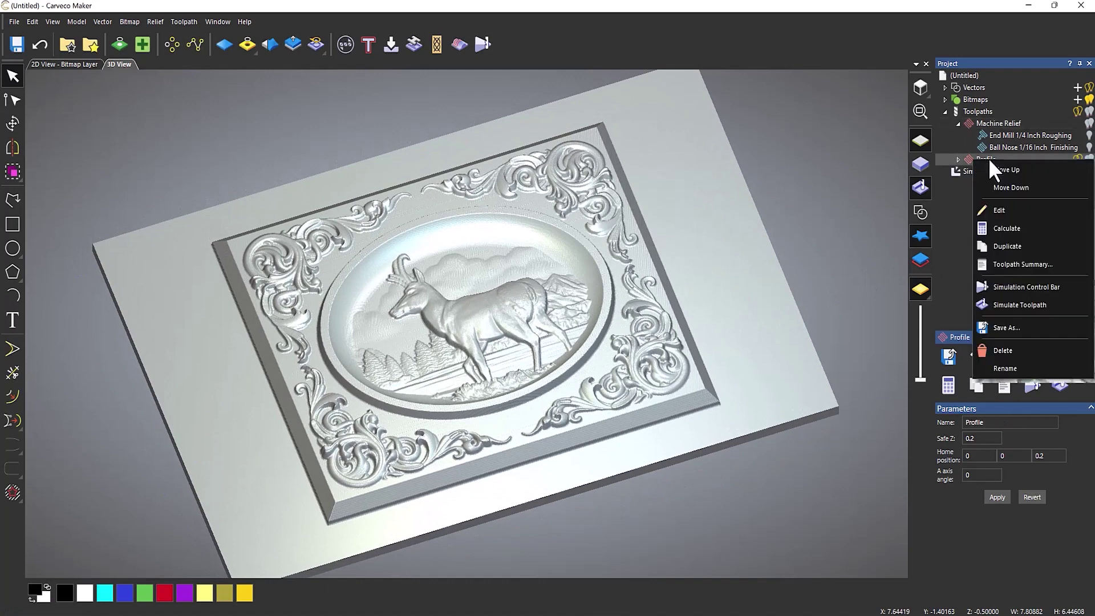
left_click(998, 284)
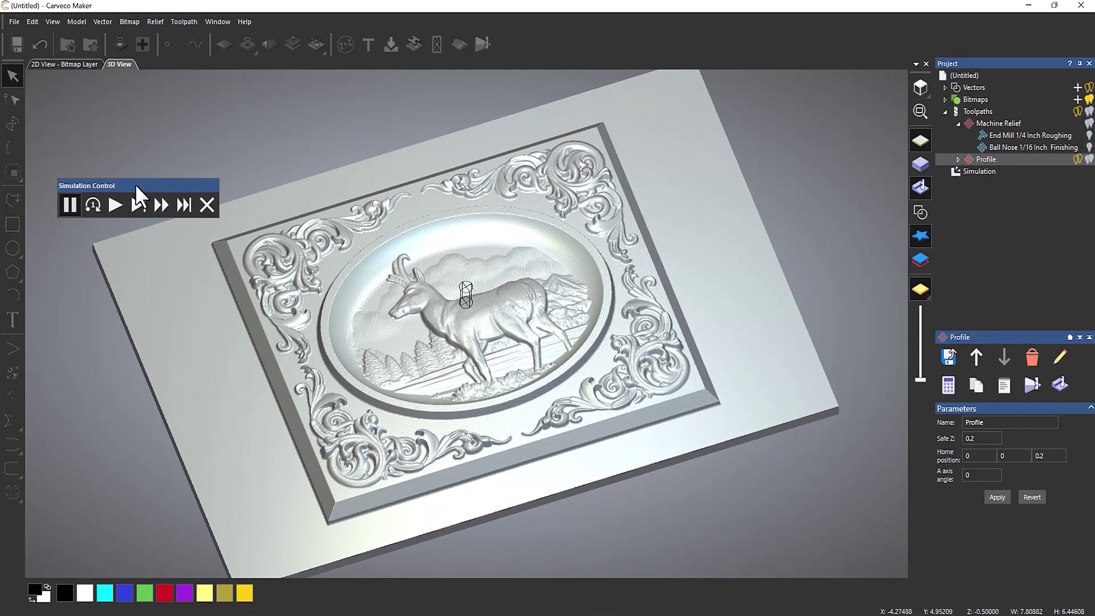
left_click_drag(137, 184, 115, 69)
left_click(91, 111)
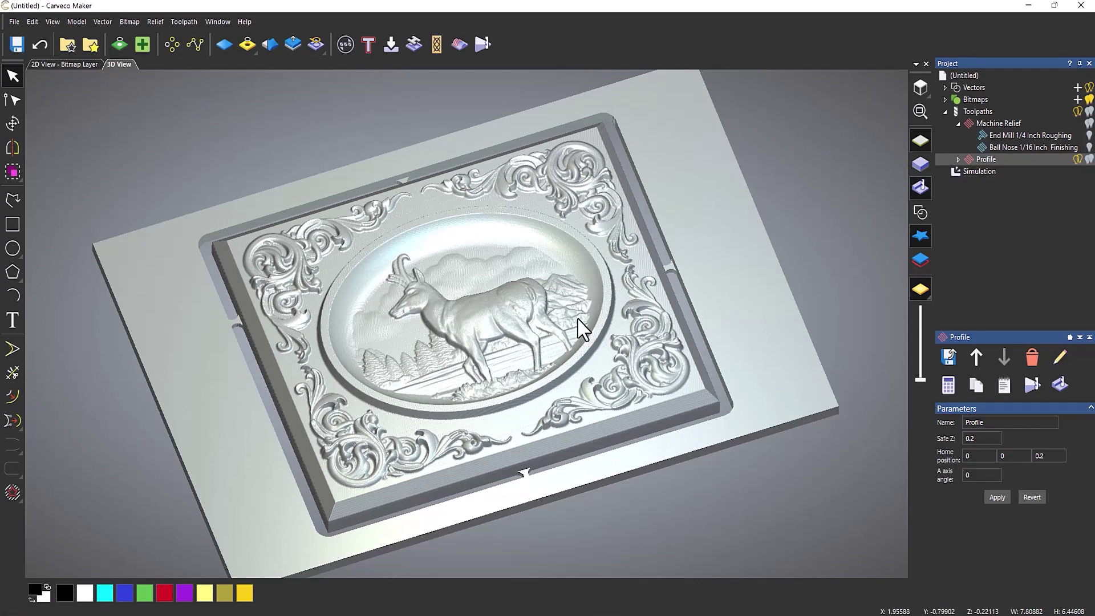
Step: Inspect the cut-out deer panel with bridge tabs and reopen the Profile toolpath settings
left_click_drag(578, 326, 500, 510)
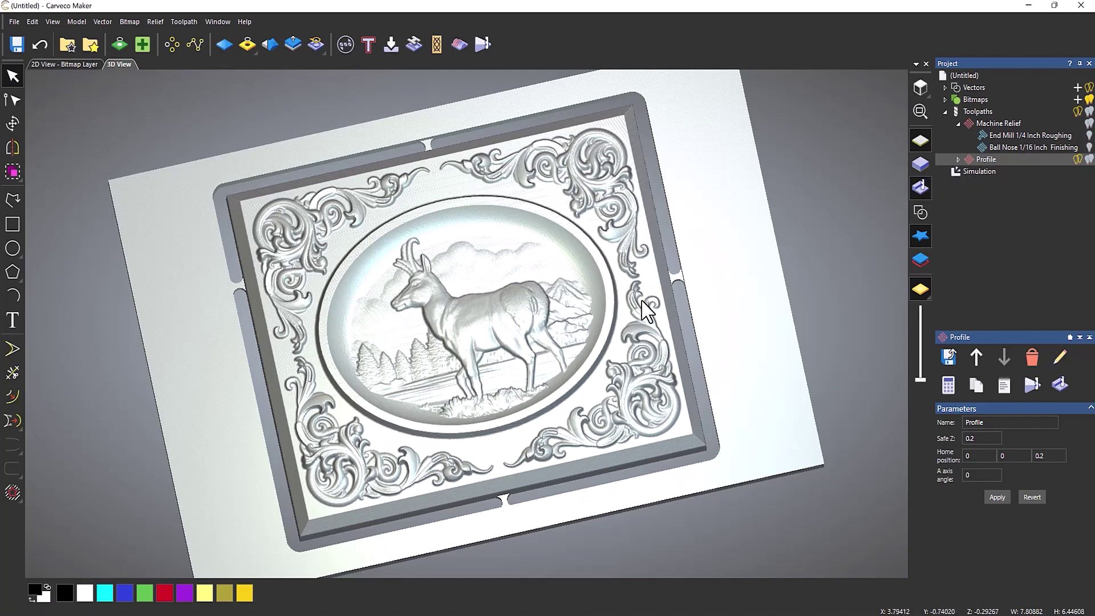
left_click_drag(422, 342, 446, 234)
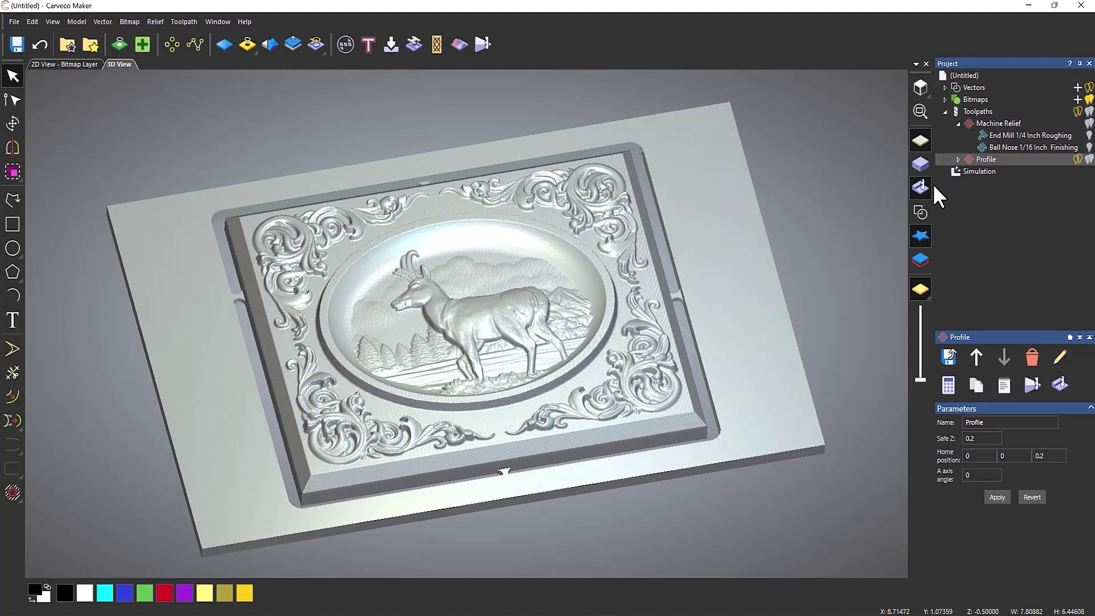
double_click(980, 159)
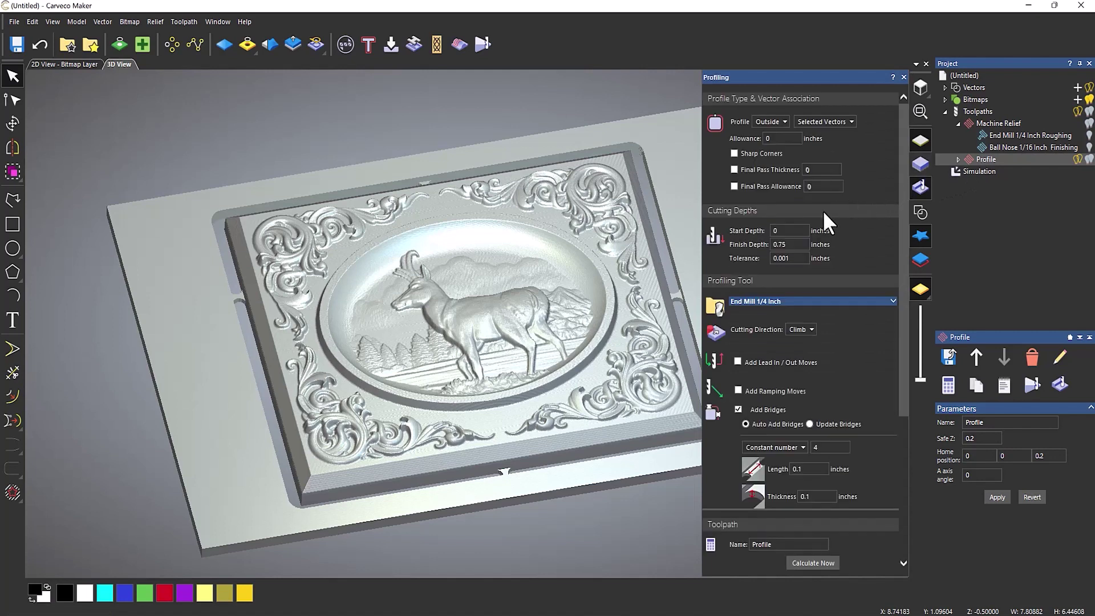
Step: Set the Profile toolpath's start depth to 0.49 inches and recalculate it
left_click(791, 230)
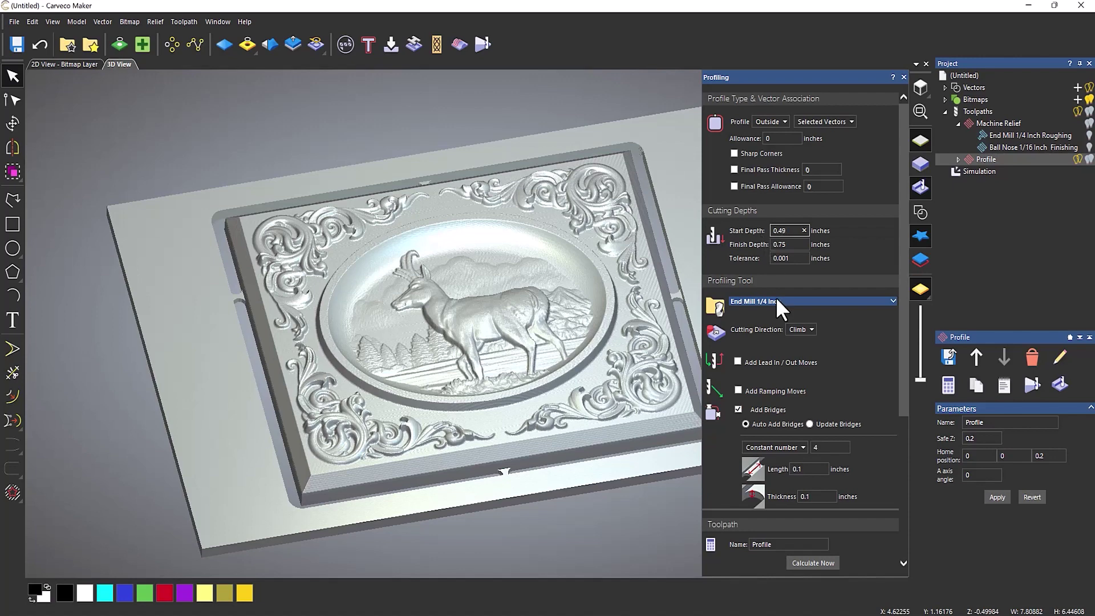
left_click(814, 562)
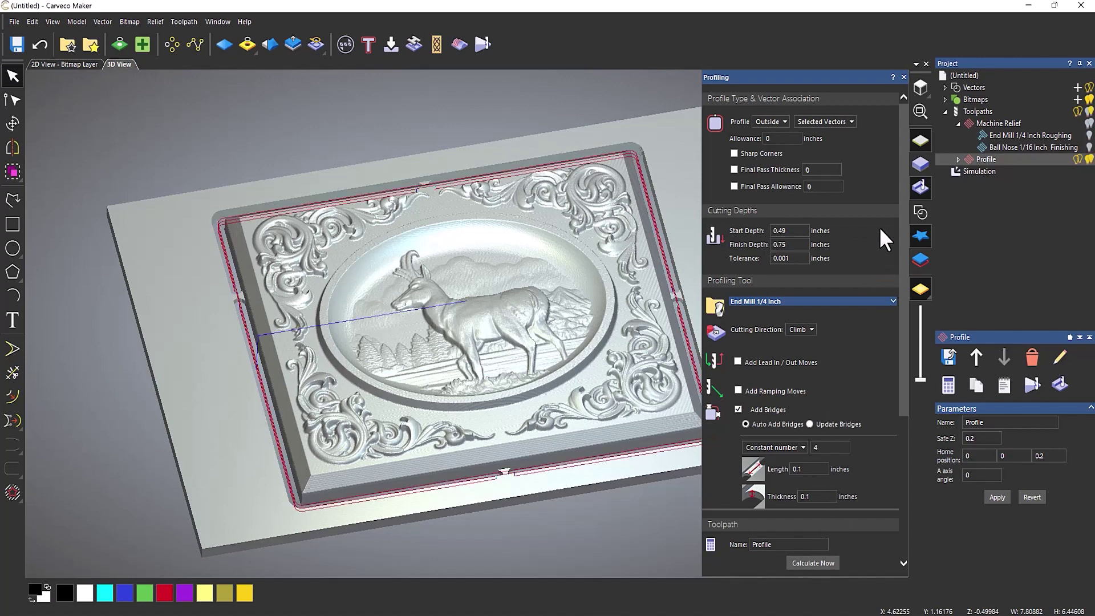
left_click(902, 77)
Step: Orbit and zoom to inspect the profile passes along the lower edge near the bridges
left_click_drag(557, 454, 529, 413)
scroll(528, 411, "up", 10)
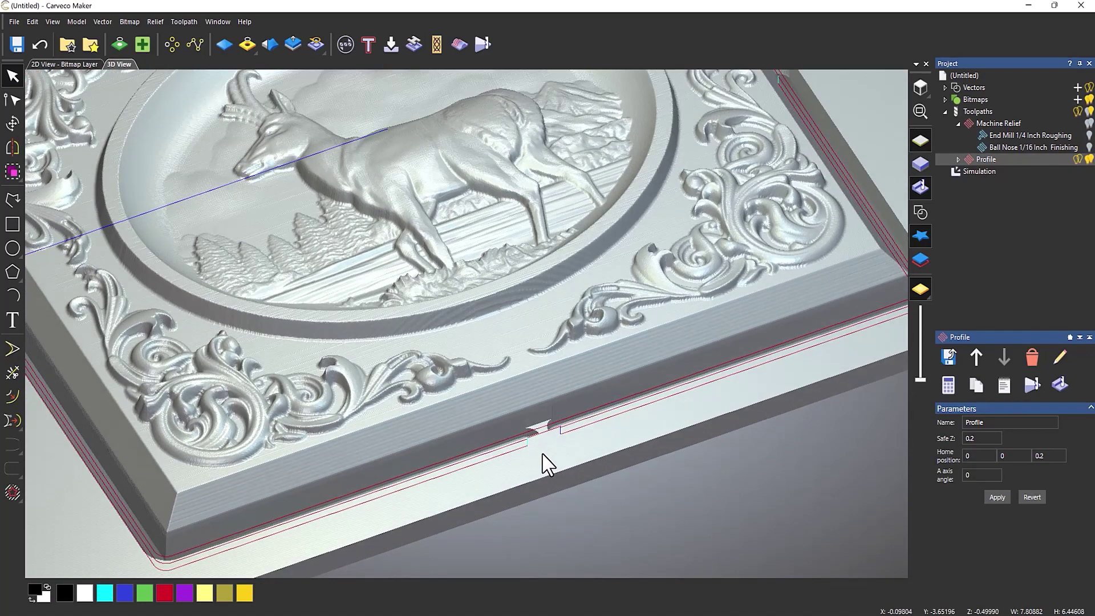
left_click_drag(542, 453, 673, 399)
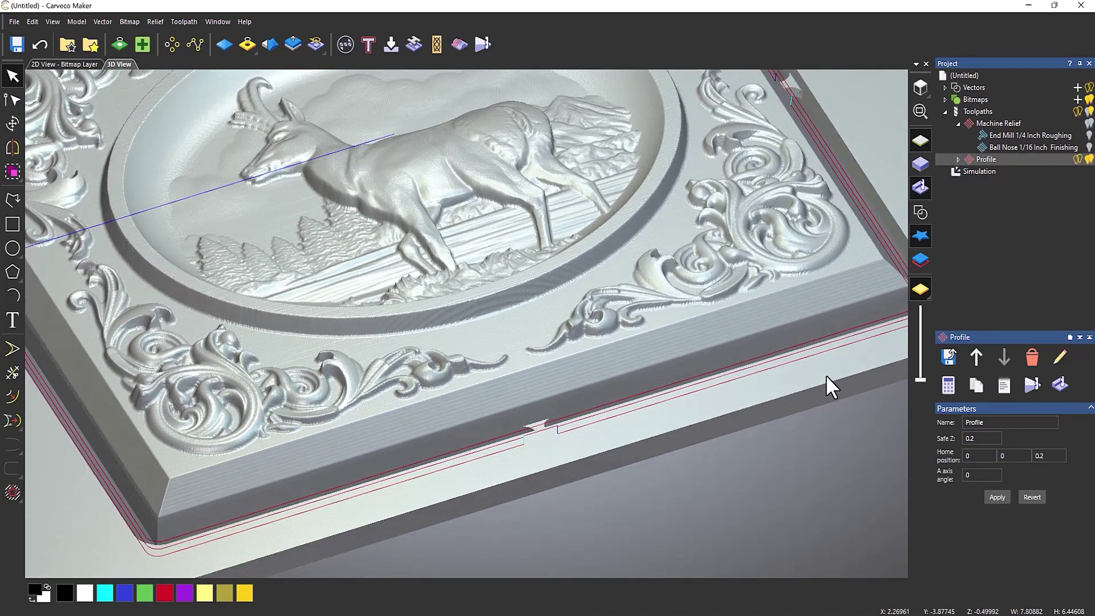